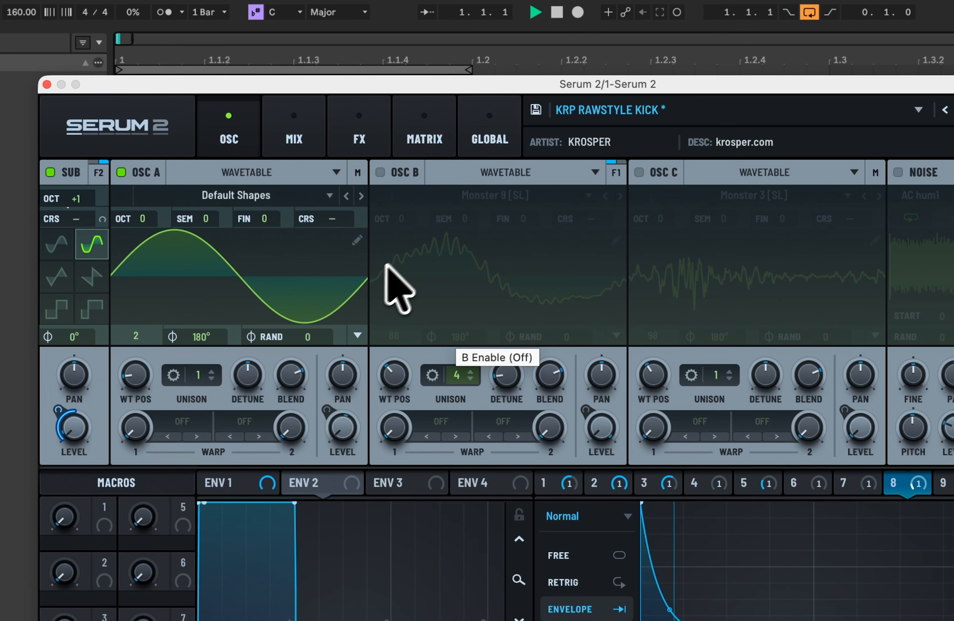
# Enable Oscillator B, Filter 1 and Oscillator C while auditioning the kick loop.
pyautogui.press('space')
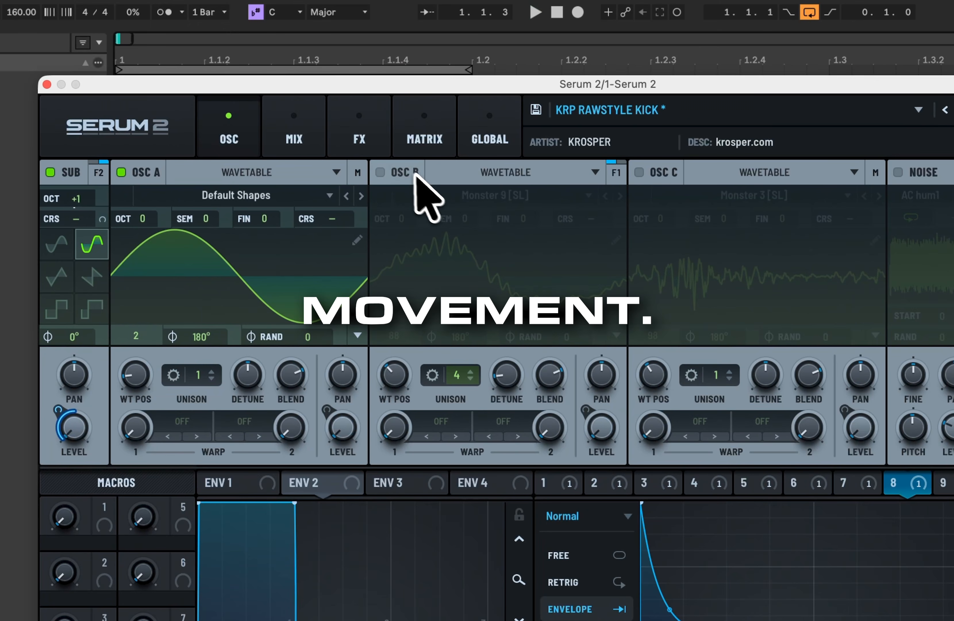
pyautogui.click(406, 172)
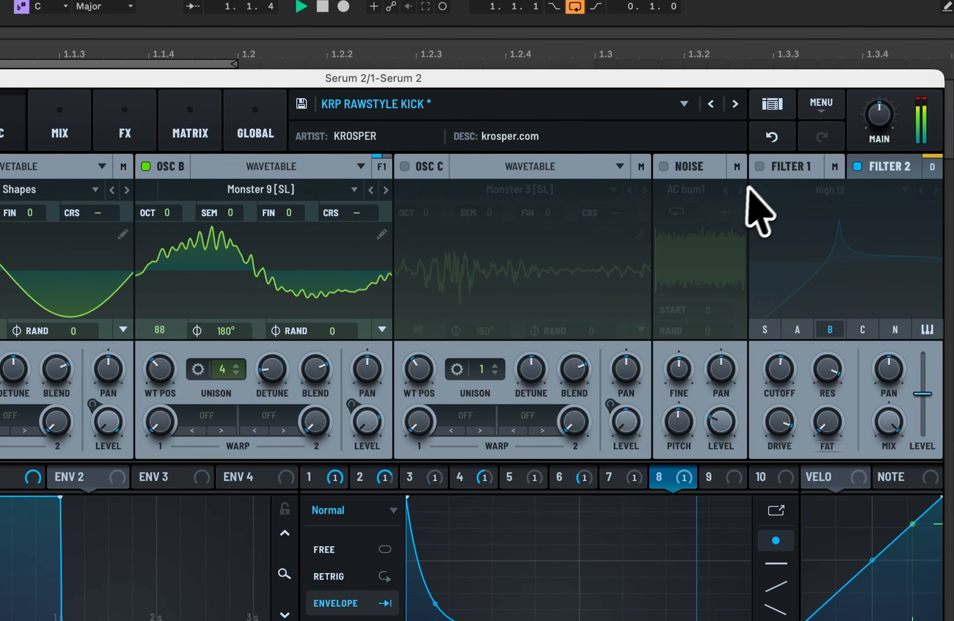
pyautogui.click(759, 167)
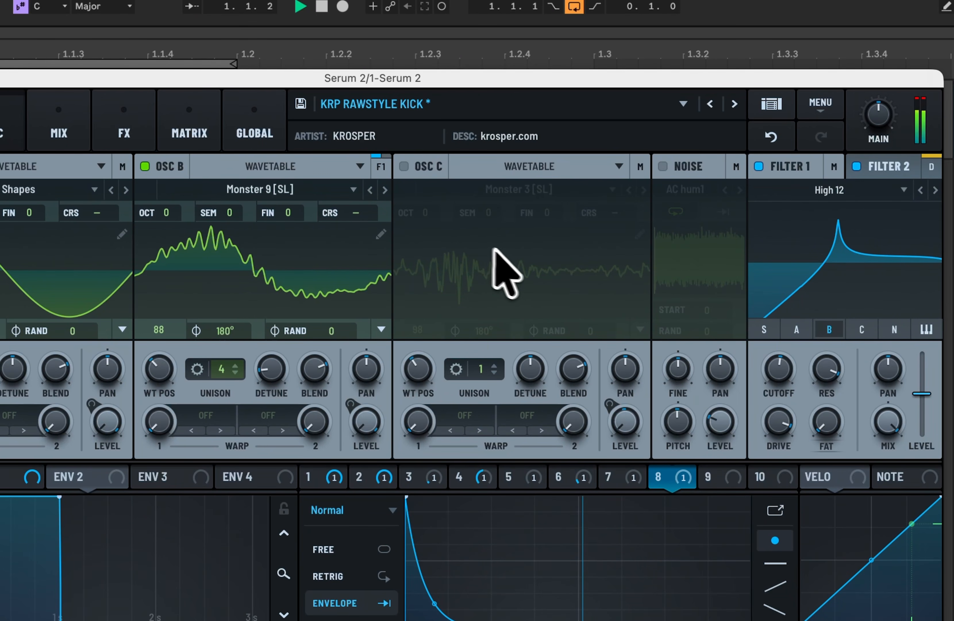
pyautogui.click(419, 162)
pyautogui.press('space')
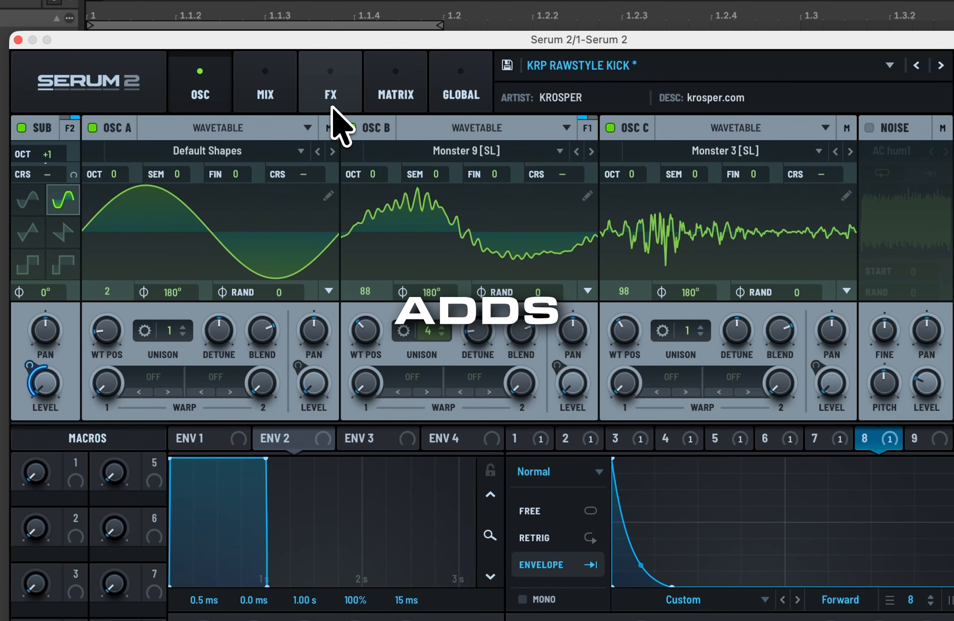
# Turn off the bypass on the main chain's Hyper/Dimension, Equalizer and both Distortion effects.
pyautogui.click(331, 107)
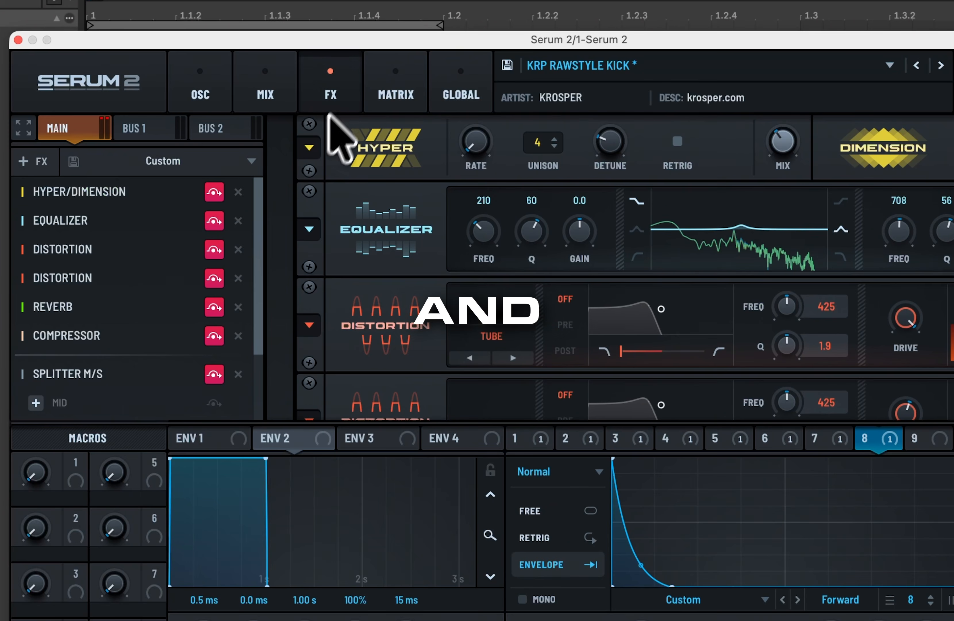
pyautogui.click(212, 193)
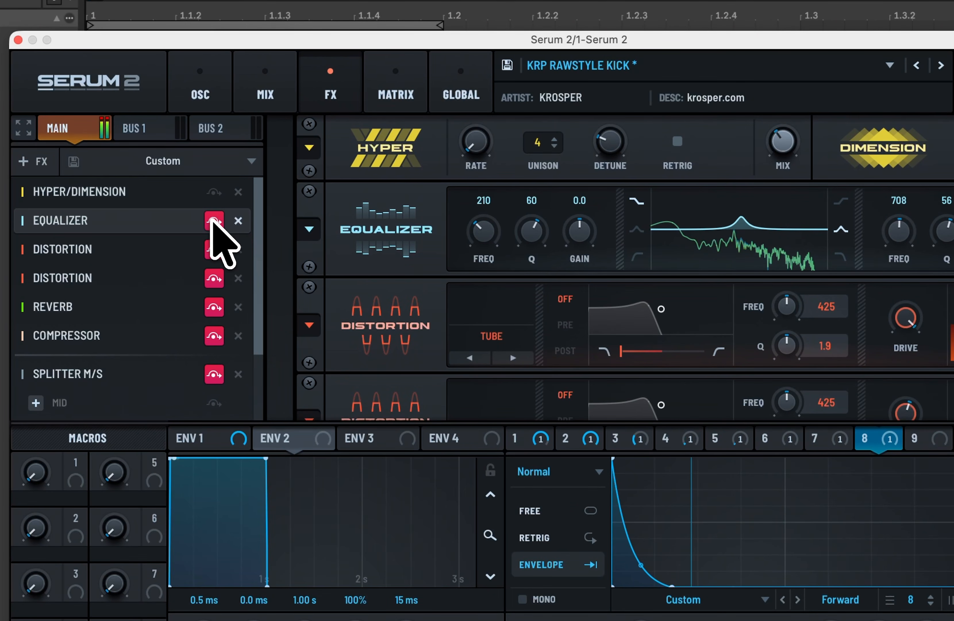
pyautogui.click(212, 220)
pyautogui.click(213, 249)
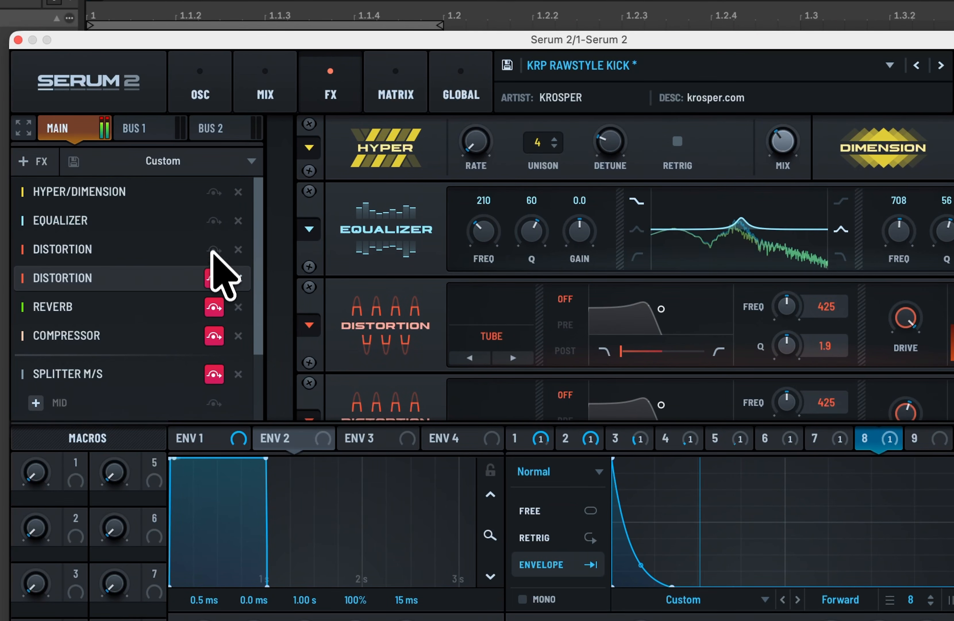
pyautogui.click(213, 278)
# Turn off the bypass on the main chain's Reverb, Compressor, Splitter M/S and Utility effects.
pyautogui.scroll(-1, 192, 291)
pyautogui.click(214, 295)
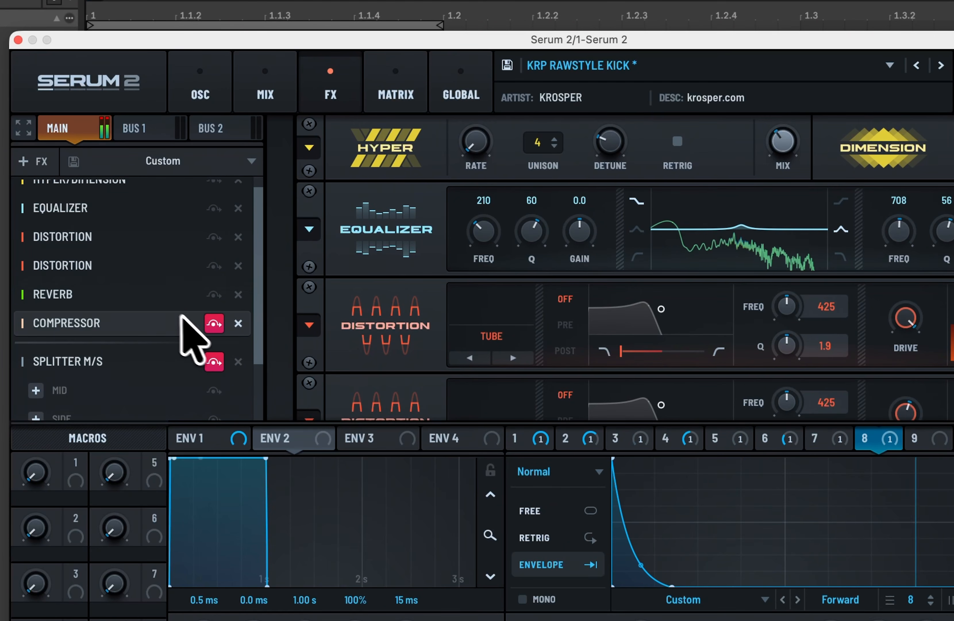
pyautogui.click(213, 323)
pyautogui.scroll(-3, 167, 328)
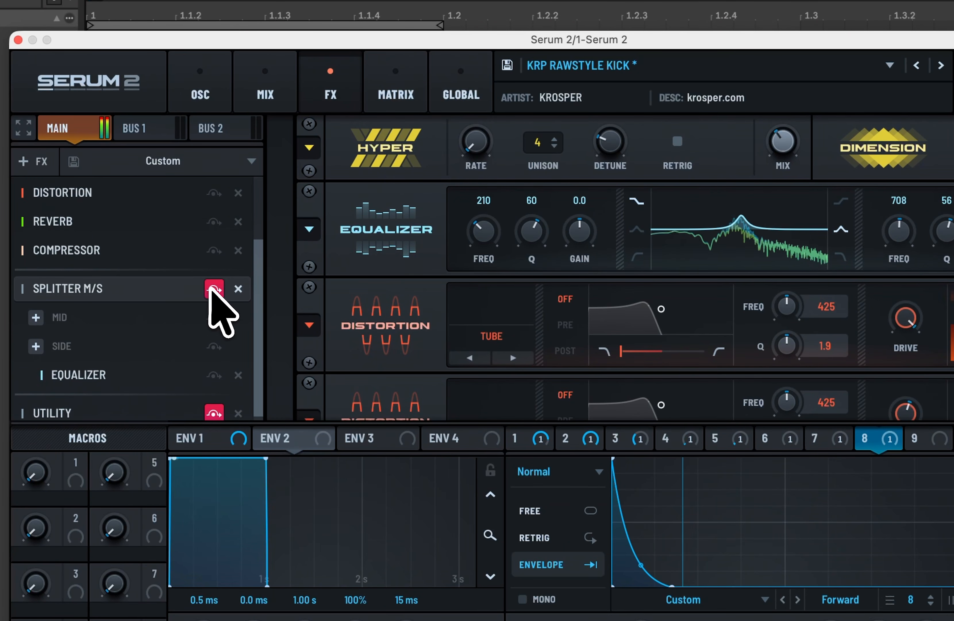
pyautogui.click(214, 288)
pyautogui.scroll(-1, 212, 310)
pyautogui.click(214, 406)
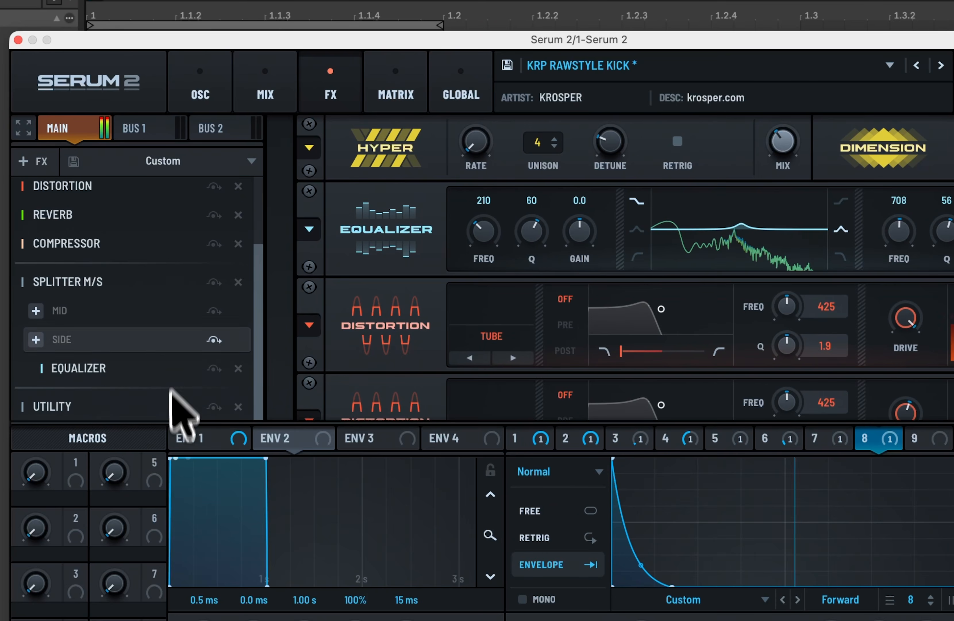
pyautogui.scroll(5, 165, 363)
# Return to the oscillator page and try several Filter 1 types, including Notch 12 and LB 12, settling on HP 12.
pyautogui.click(199, 85)
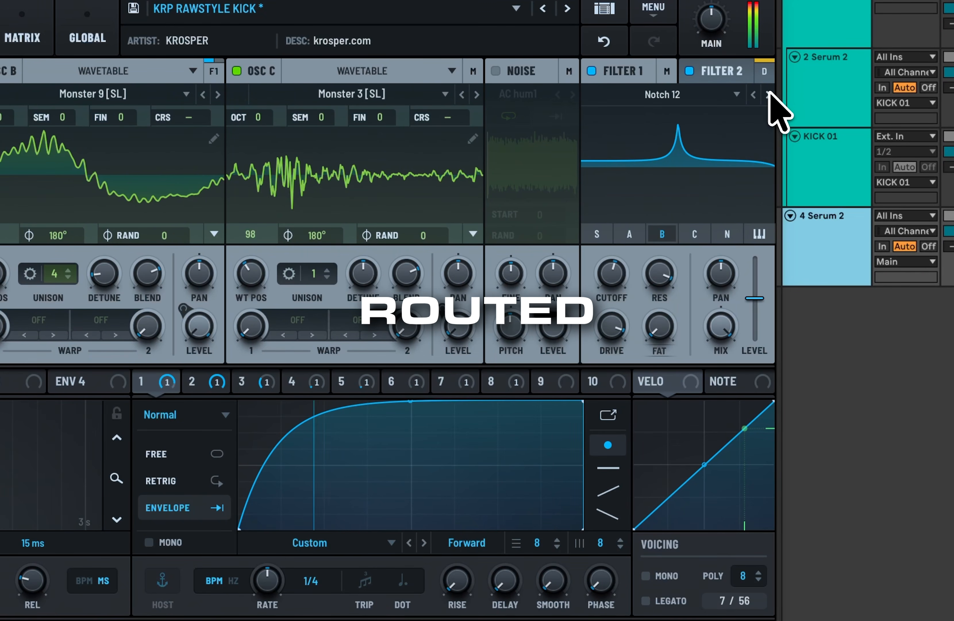
pyautogui.click(833, 116)
pyautogui.click(833, 116)
pyautogui.click(833, 115)
pyautogui.click(768, 94)
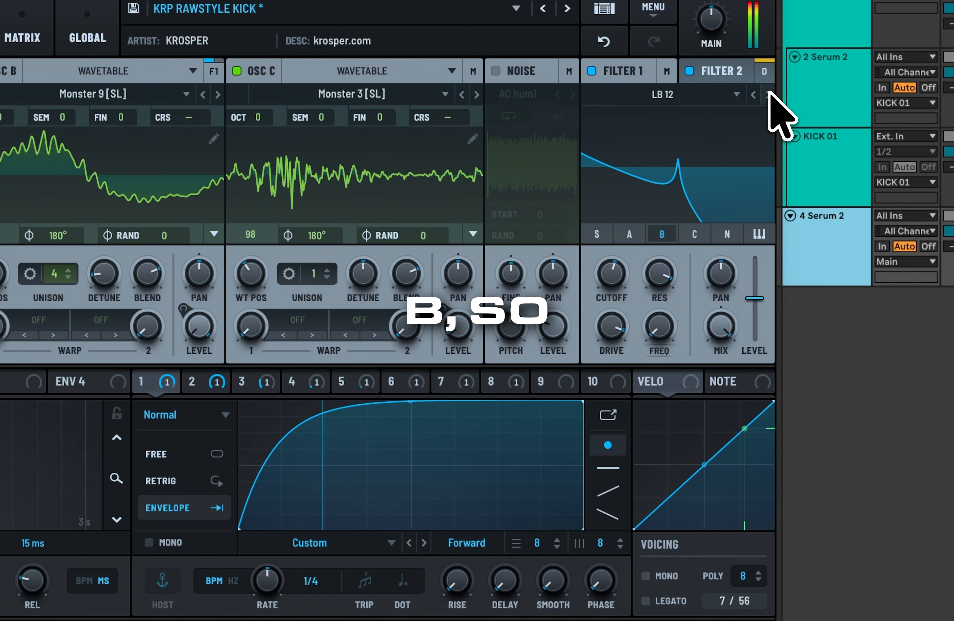
pyautogui.click(768, 94)
pyautogui.click(768, 94)
pyautogui.click(768, 95)
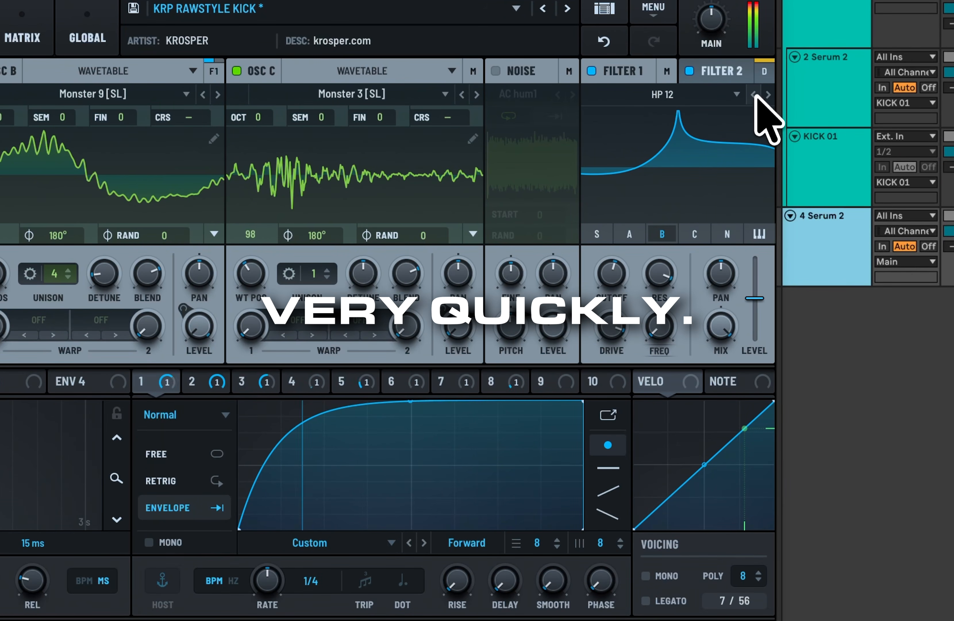
# Lower Filter 1's drive and fine-tune its cutoff frequency while the loop plays.
pyautogui.moveTo(633, 313); pyautogui.dragTo(613, 456)
pyautogui.moveTo(611, 283); pyautogui.dragTo(613, 275)
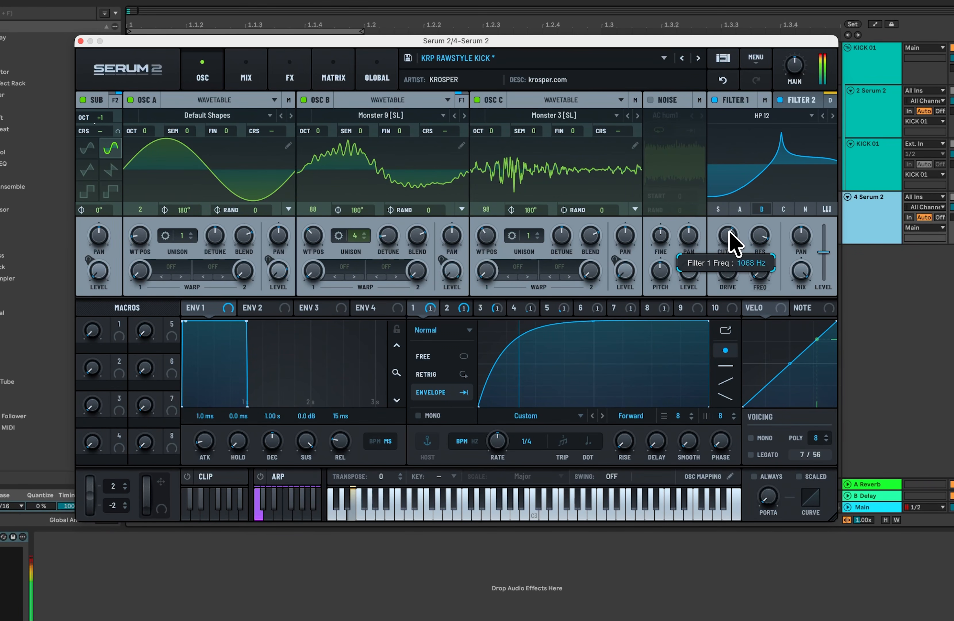
pyautogui.moveTo(728, 241); pyautogui.dragTo(728, 233)
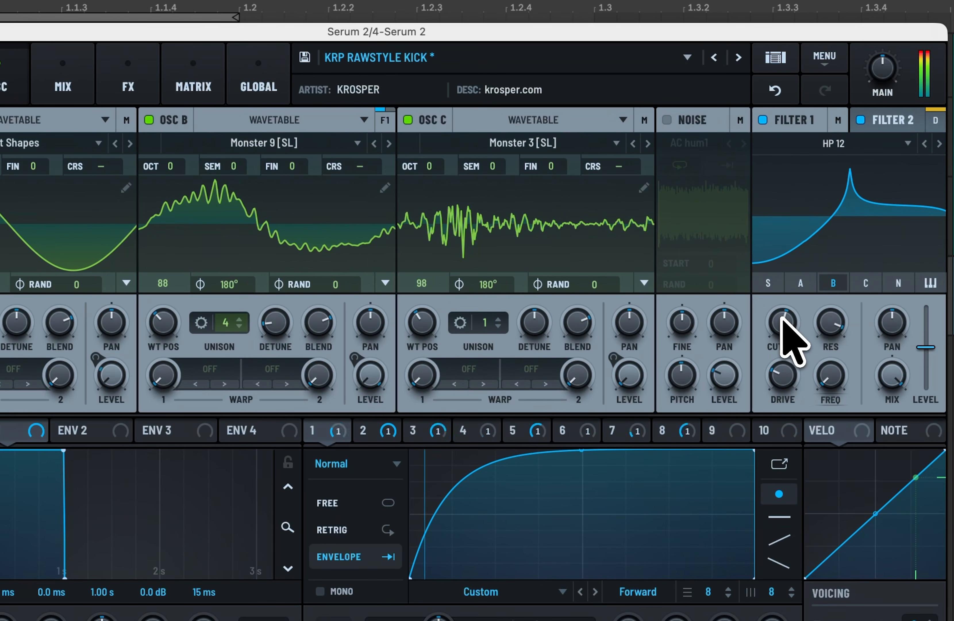
pyautogui.moveTo(783, 319)
pyautogui.mouseDown()
pyautogui.moveTo(784, 307)
pyautogui.moveTo(784, 333)
pyautogui.moveTo(787, 321)
pyautogui.mouseUp()
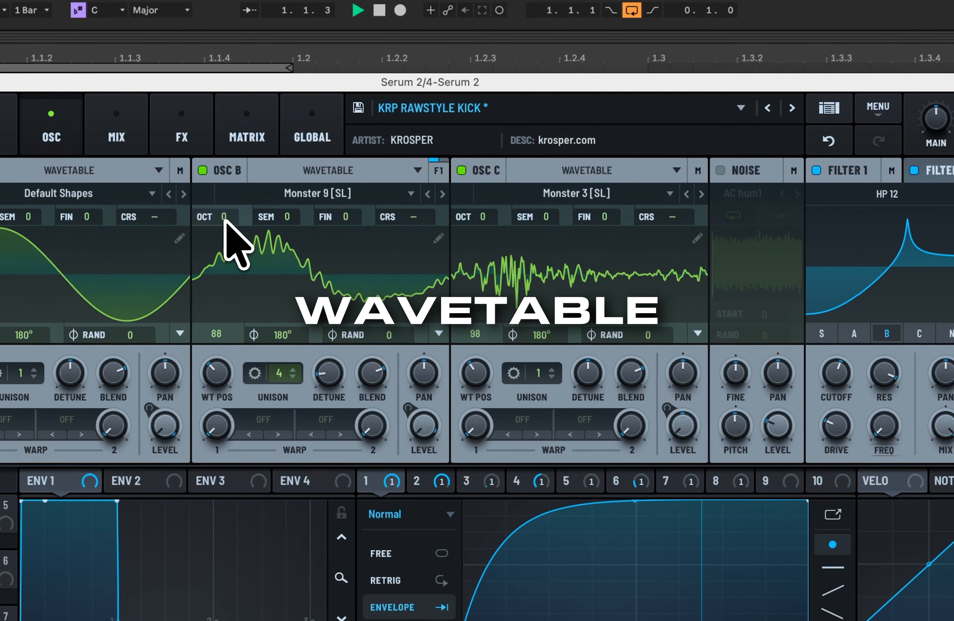
# Try other octave settings for Oscillator B while the loop plays.
pyautogui.press('space')
pyautogui.click(224, 220)
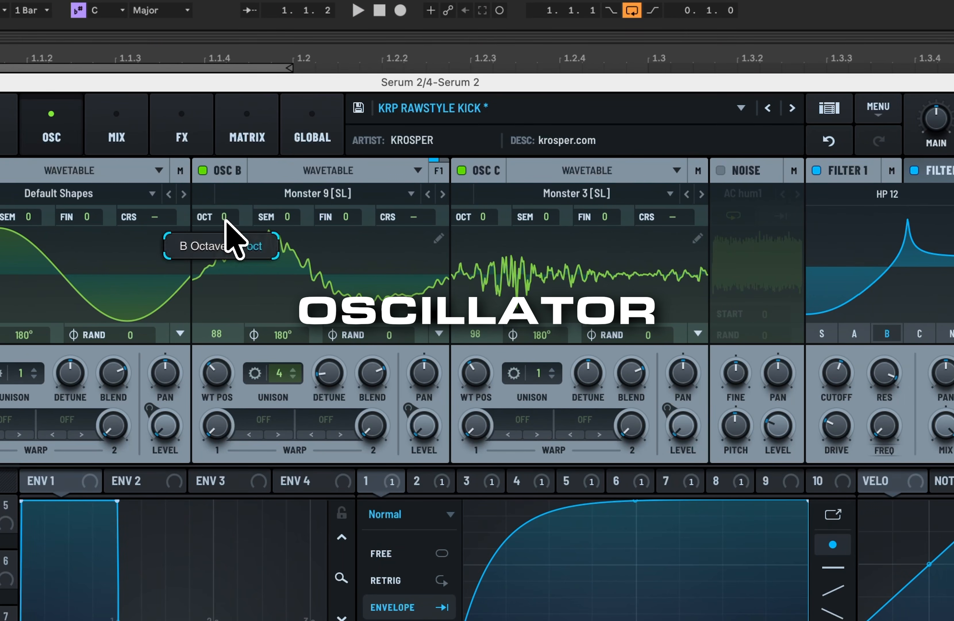
pyautogui.press('space')
pyautogui.moveTo(224, 220)
pyautogui.mouseDown()
pyautogui.moveTo(225, 240)
pyautogui.moveTo(228, 214)
pyautogui.mouseUp()
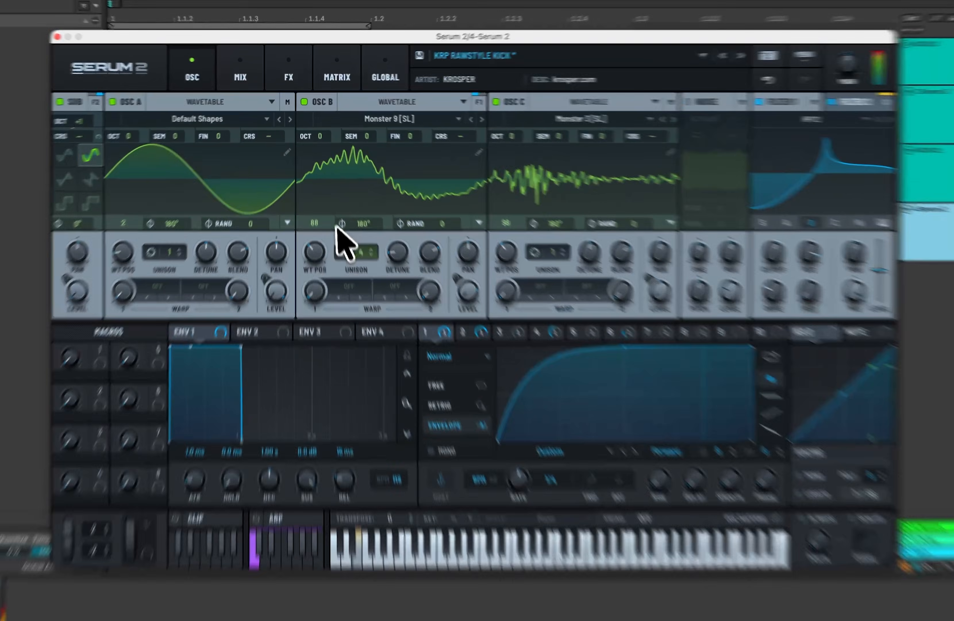
# Audition Oscillator B wavetables at varying positions: Monster 9 at 22, Oddpass at 204 and Phase Werb at 67.
pyautogui.moveTo(316, 213); pyautogui.dragTo(321, 201)
pyautogui.moveTo(330, 260); pyautogui.dragTo(332, 328)
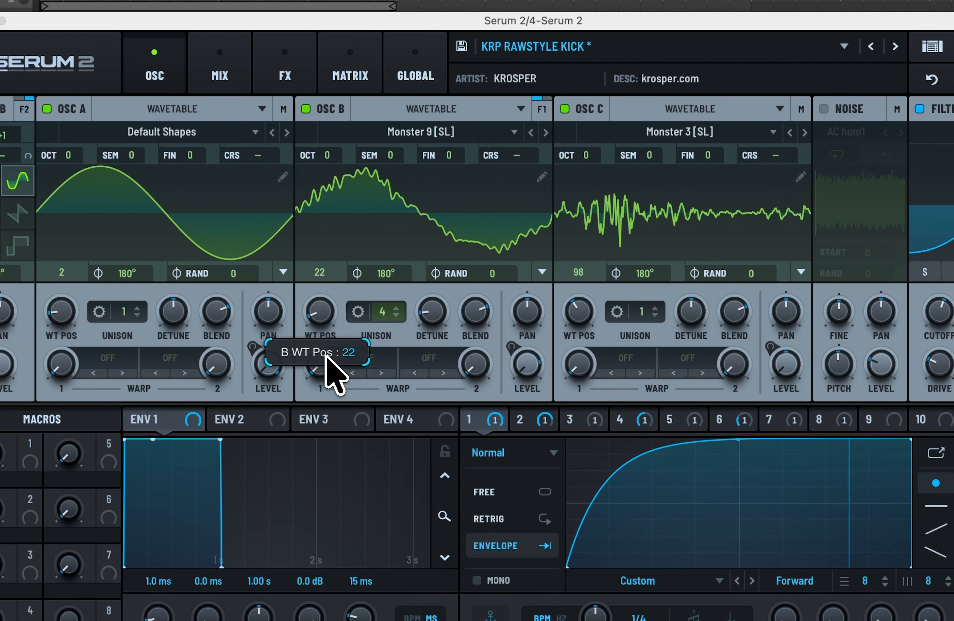
pyautogui.click(546, 132)
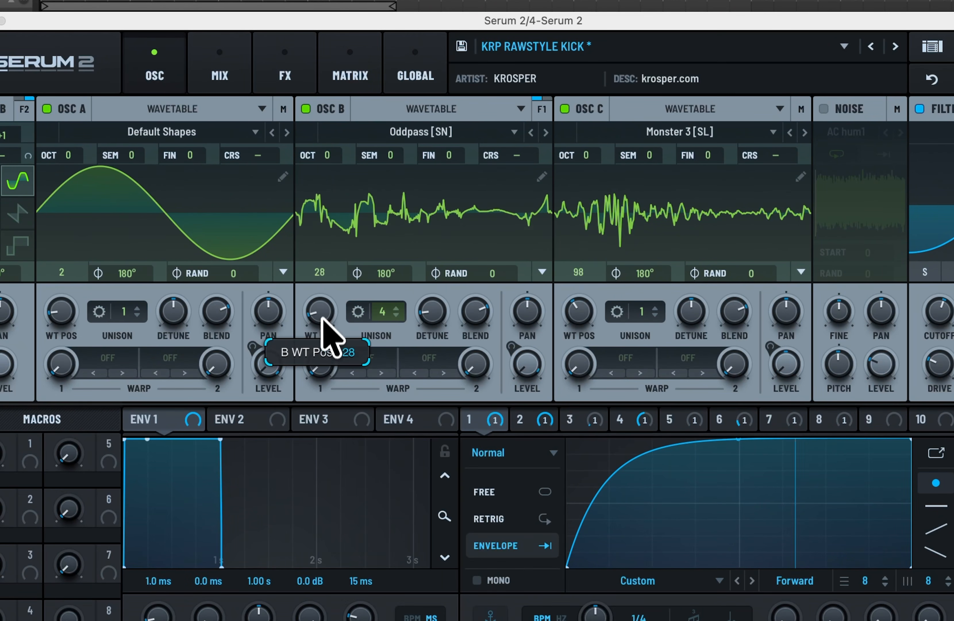
pyautogui.moveTo(323, 318); pyautogui.dragTo(366, 197)
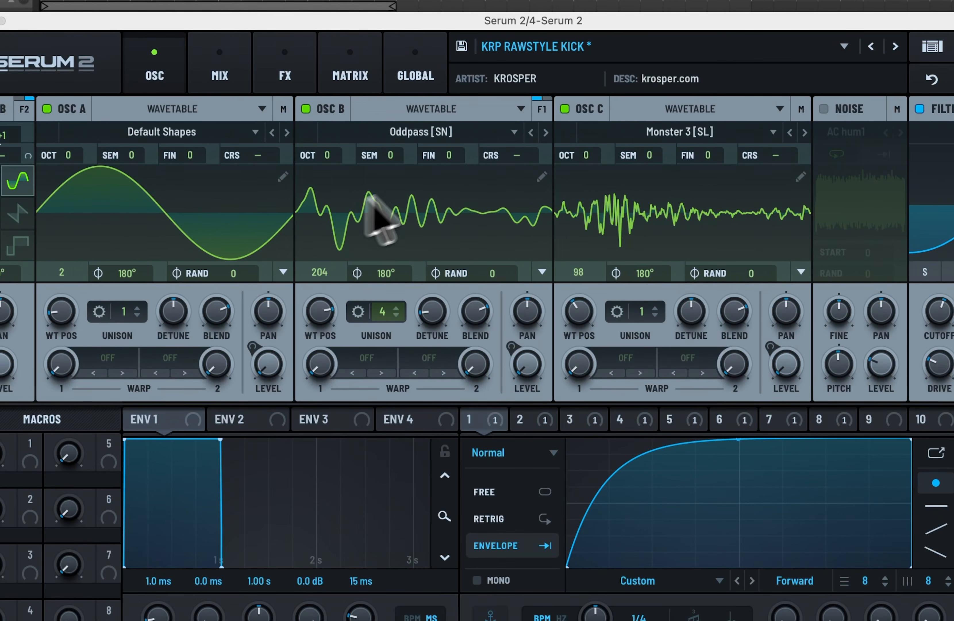
pyautogui.click(546, 133)
pyautogui.moveTo(320, 312); pyautogui.dragTo(315, 447)
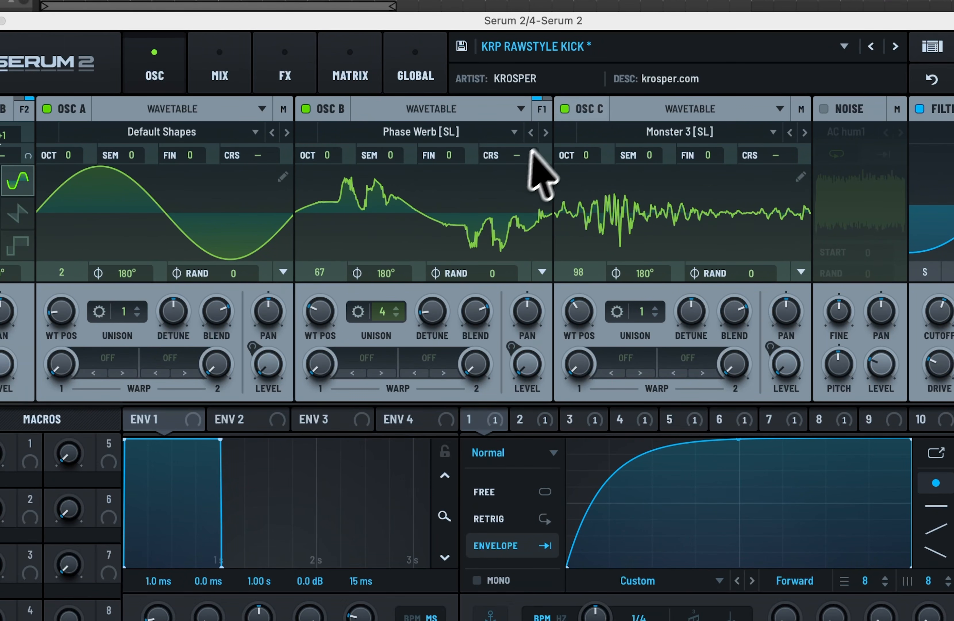
# Audition further Oscillator B wavetables from Reesey Mess 2 to Solid Phase 1, trying wavetable positions such as 181, 44 and 102.
pyautogui.click(546, 133)
pyautogui.moveTo(321, 309); pyautogui.dragTo(341, 252)
pyautogui.click(546, 133)
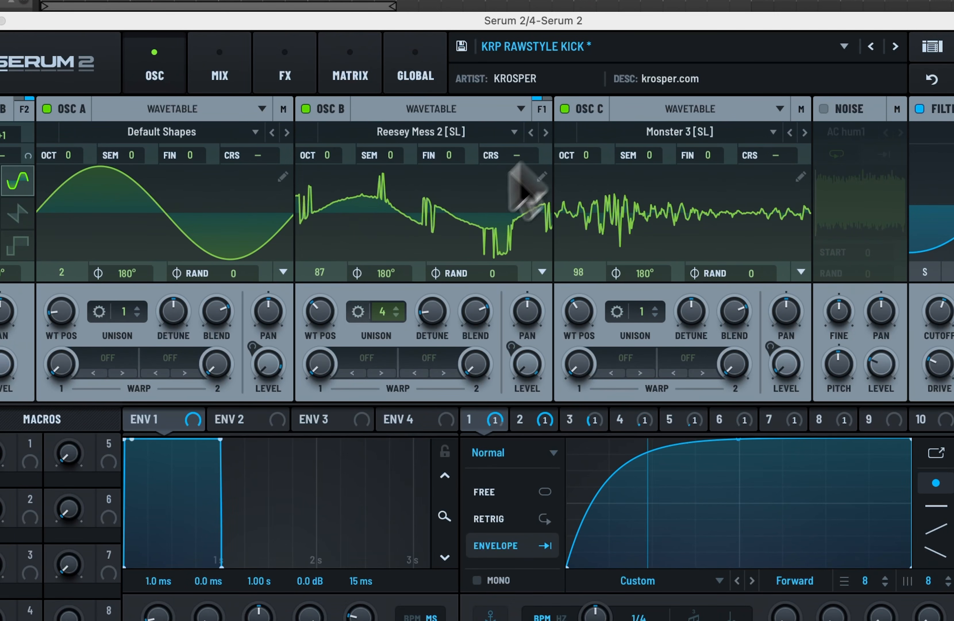
pyautogui.moveTo(315, 327); pyautogui.dragTo(320, 267)
pyautogui.click(546, 134)
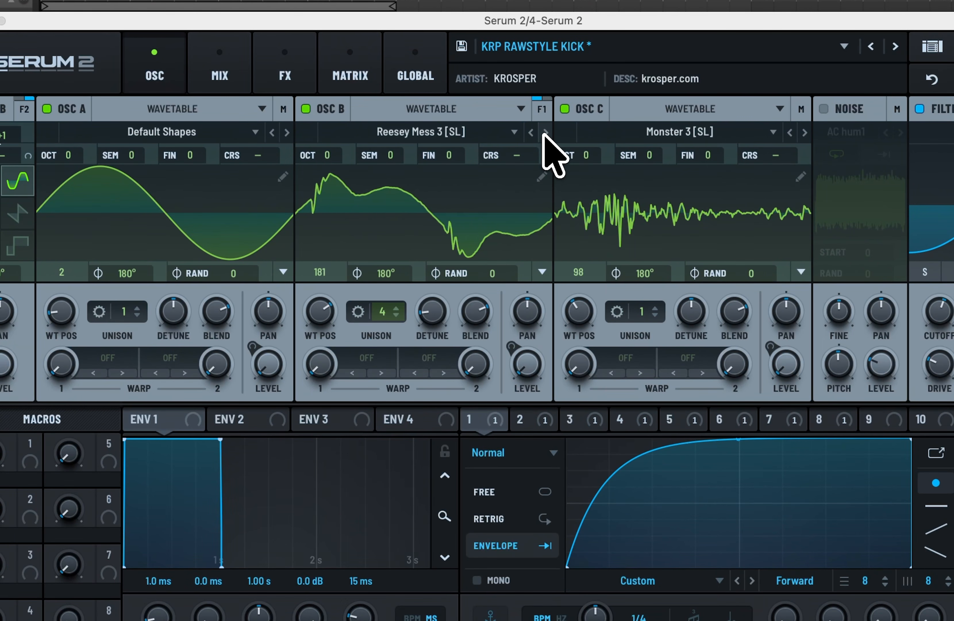
pyautogui.moveTo(321, 310); pyautogui.dragTo(319, 437)
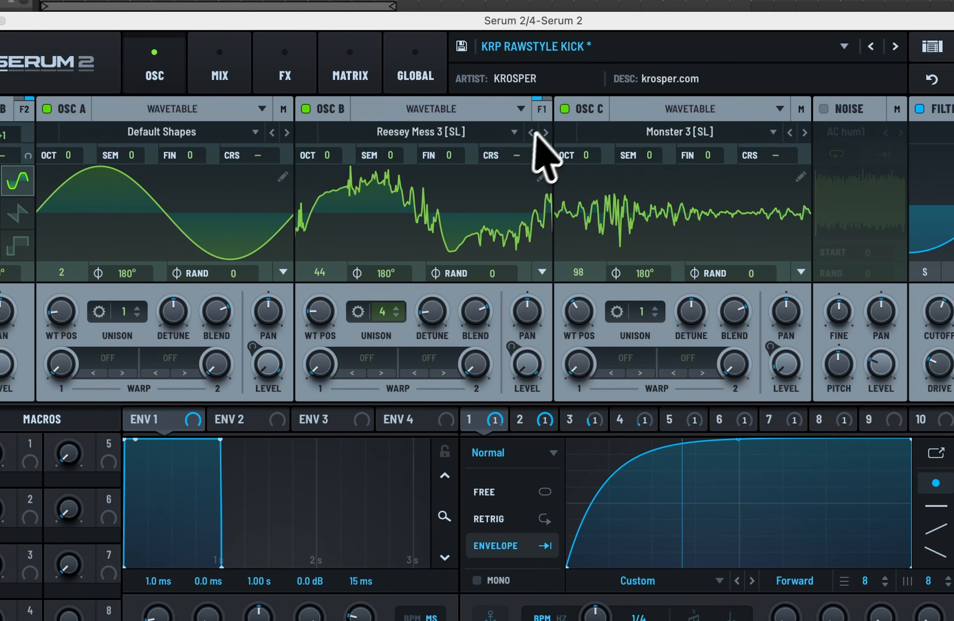
pyautogui.moveTo(318, 312)
pyautogui.mouseDown()
pyautogui.moveTo(328, 215)
pyautogui.moveTo(315, 301)
pyautogui.moveTo(318, 234)
pyautogui.moveTo(311, 346)
pyautogui.moveTo(316, 290)
pyautogui.mouseUp()
pyautogui.click(545, 132)
pyautogui.click(546, 132)
pyautogui.click(531, 133)
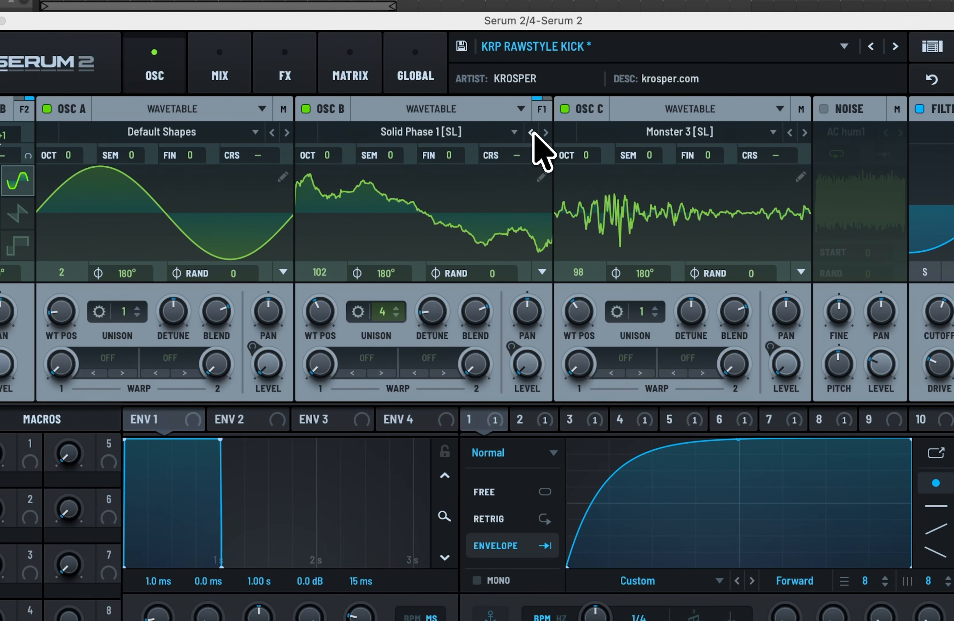
# Return Oscillator B to the Monster 9 wavetable and set its wavetable position to 146.
pyautogui.click(531, 132)
pyautogui.click(531, 132)
pyautogui.click(531, 132)
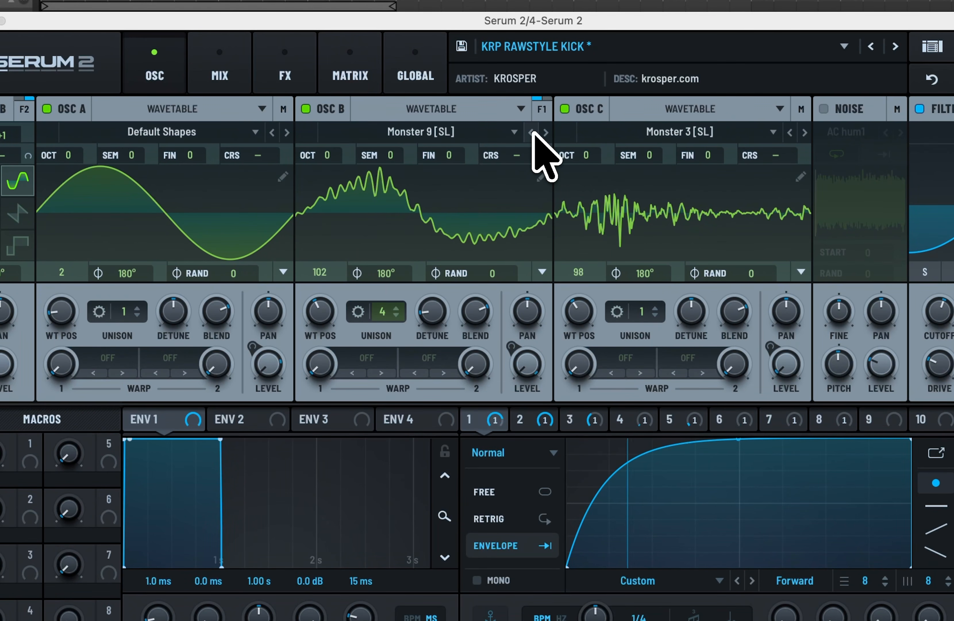
pyautogui.moveTo(320, 312)
pyautogui.mouseDown()
pyautogui.moveTo(320, 333)
pyautogui.moveTo(325, 307)
pyautogui.mouseUp()
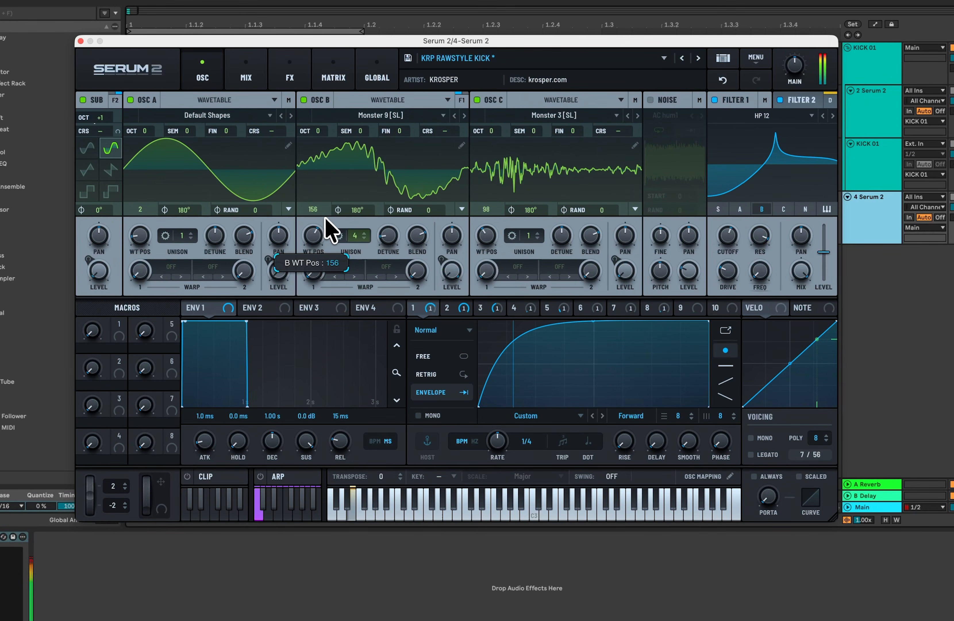
pyautogui.moveTo(325, 217); pyautogui.dragTo(335, 201)
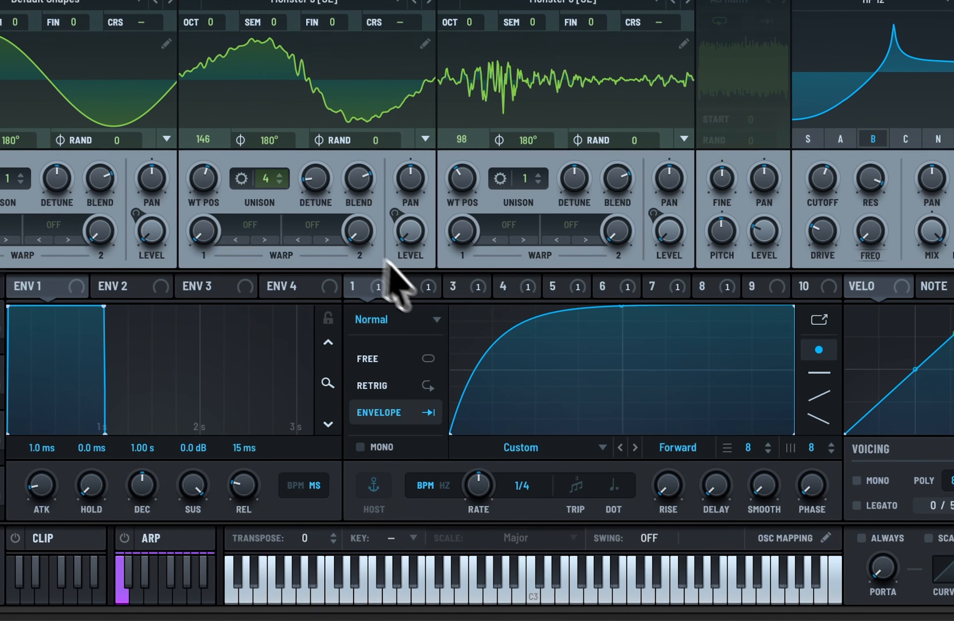
# Show LFO 2's curve and compare the kick with Oscillator B switched off and on.
pyautogui.click(447, 307)
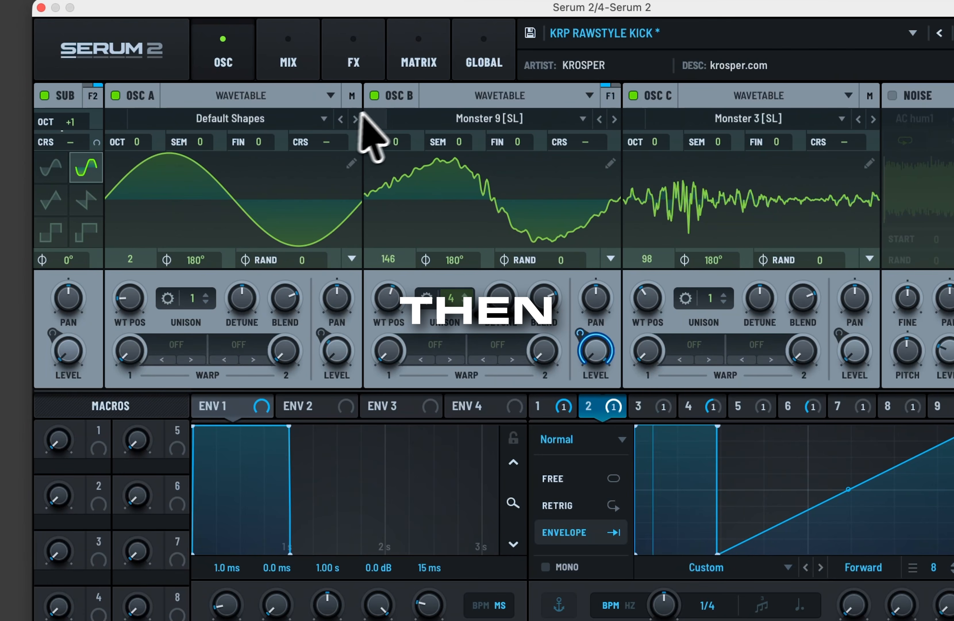
pyautogui.click(382, 97)
pyautogui.click(385, 98)
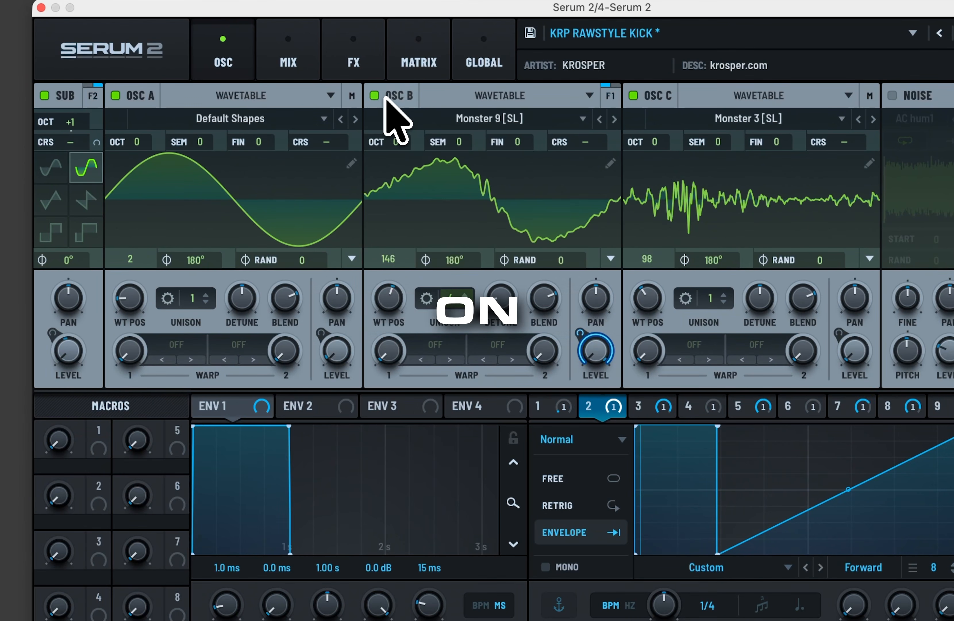
# Browse Oscillator A's wavetables past Creeper, Grimace and Light Metal 1 to Monster 1, setting the wavetable position to 147.
pyautogui.click(355, 119)
pyautogui.click(355, 119)
pyautogui.click(355, 119)
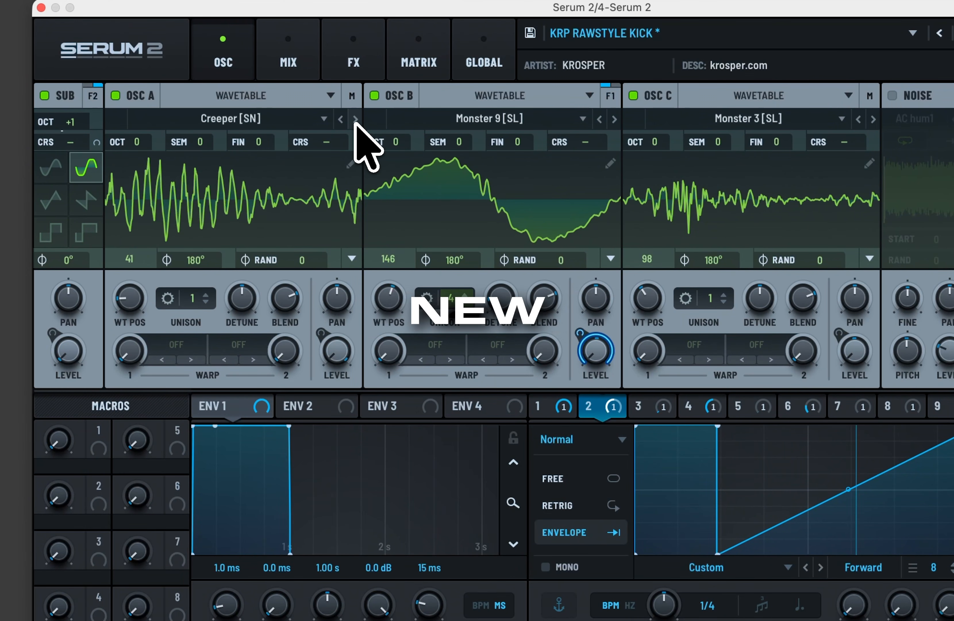
pyautogui.click(355, 119)
pyautogui.click(355, 120)
pyautogui.moveTo(129, 315); pyautogui.dragTo(147, 242)
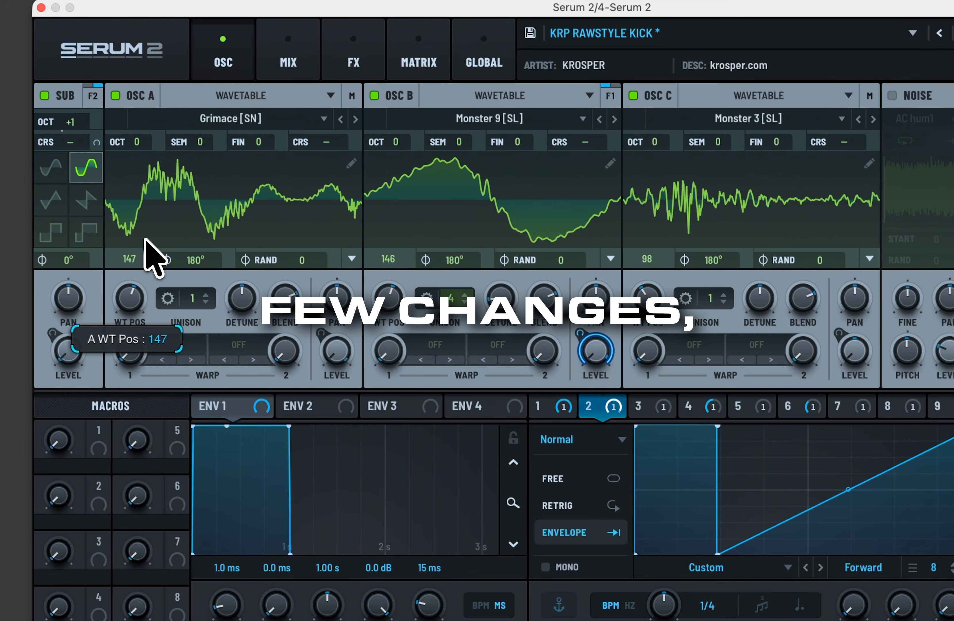
pyautogui.click(355, 120)
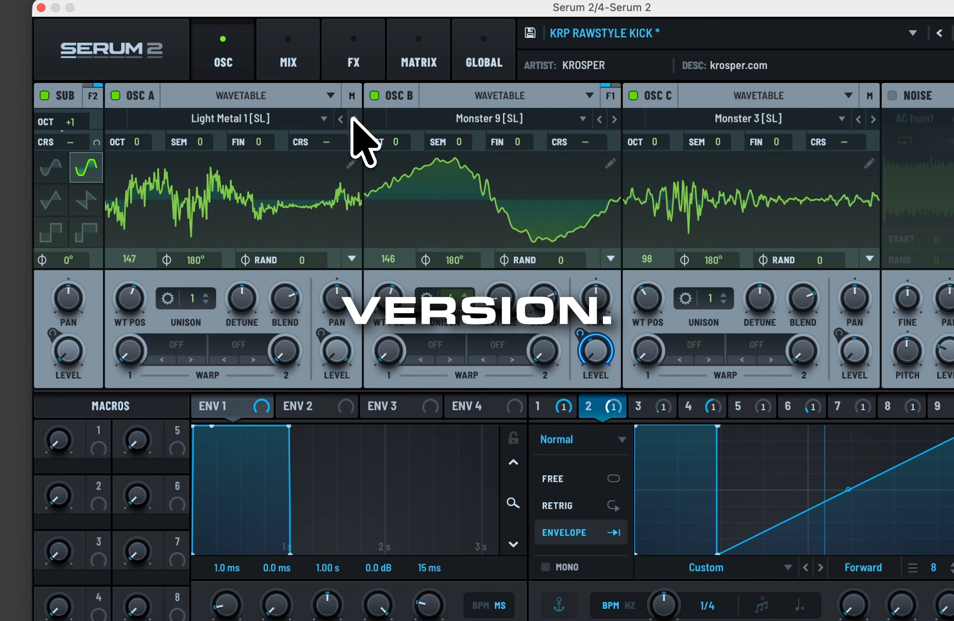
pyautogui.click(355, 119)
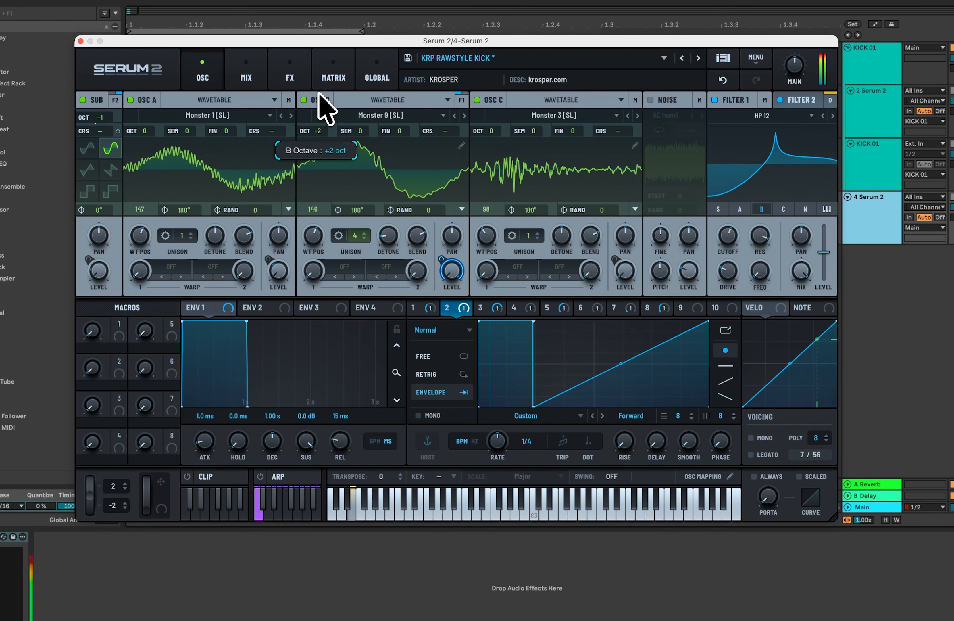
# Set Oscillator B's octave to 0, and play the orange and teal bounced kicks in the arrangement to compare them.
pyautogui.moveTo(318, 93); pyautogui.dragTo(312, 129)
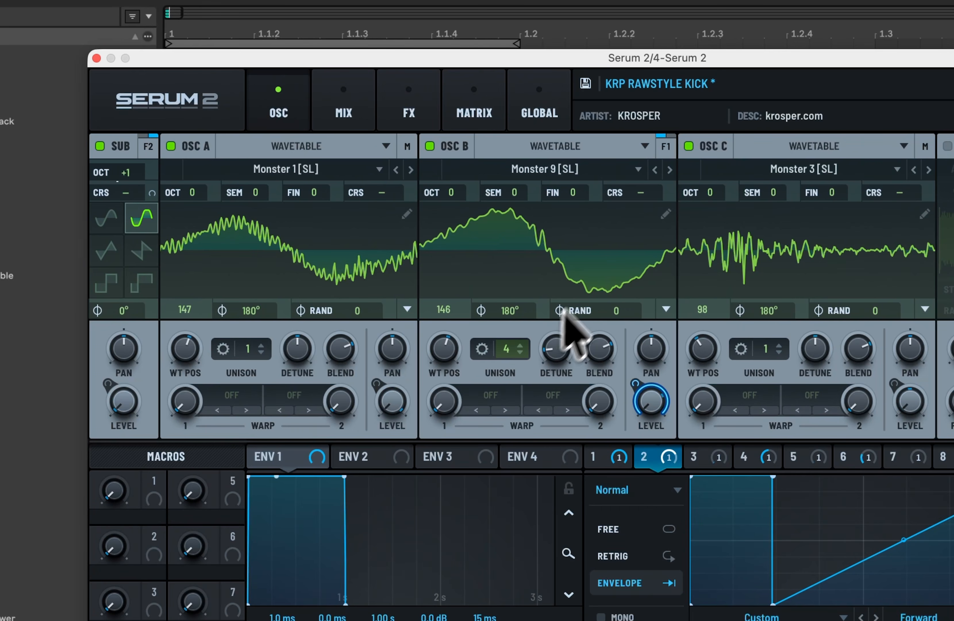
pyautogui.click(96, 59)
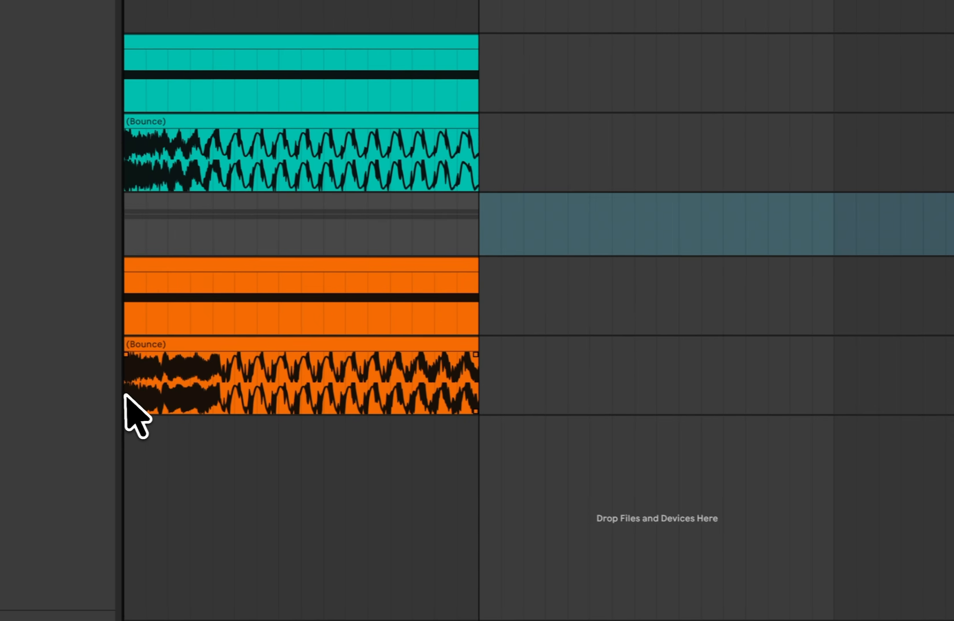
pyautogui.click(133, 407)
pyautogui.press('space')
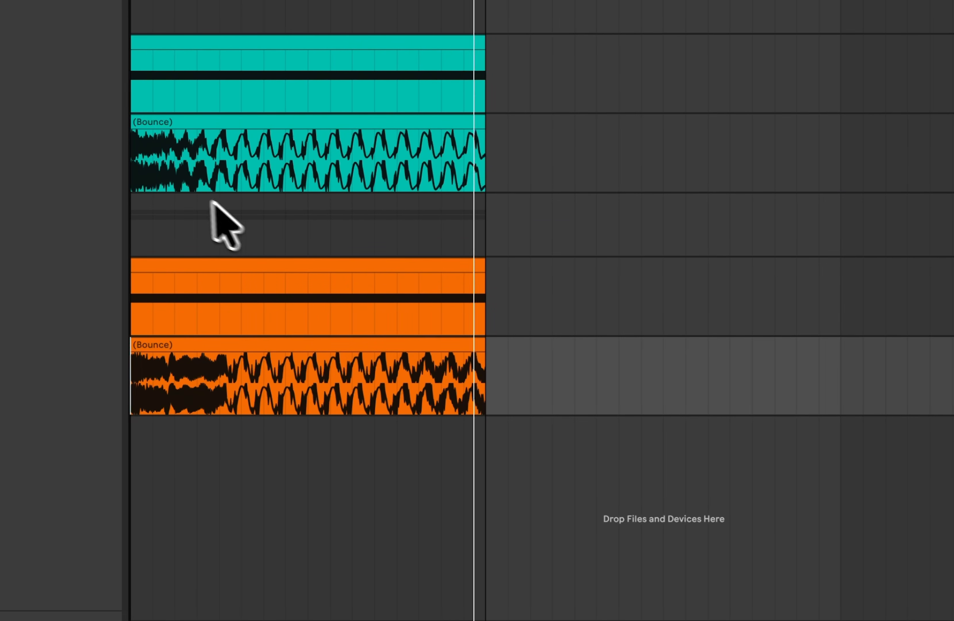
pyautogui.click(164, 172)
pyautogui.click(137, 161)
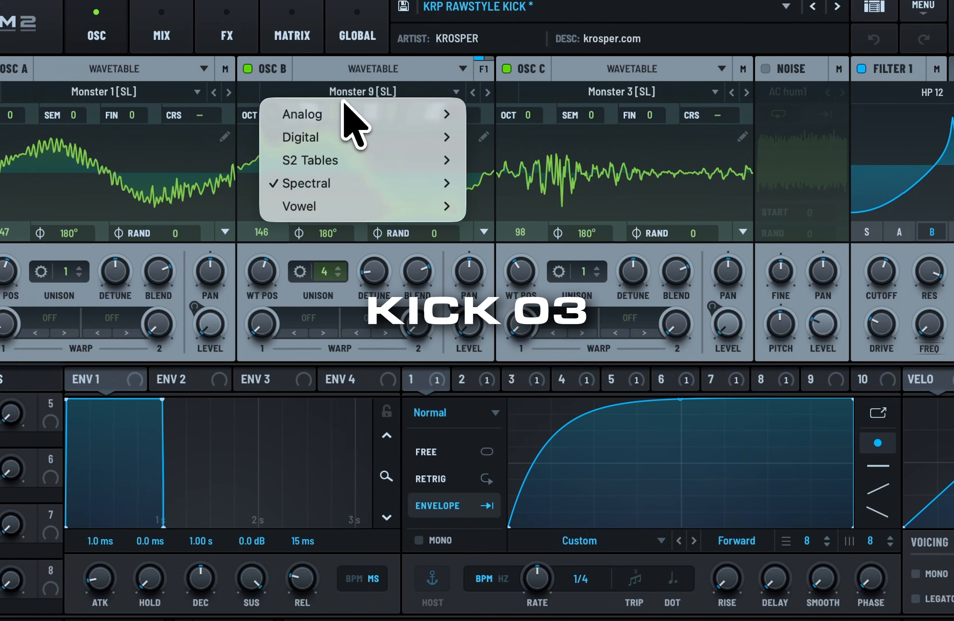
# Load the Monster 5 wavetable into Oscillator B and set its wavetable position to 139.
pyautogui.moveTo(342, 136)
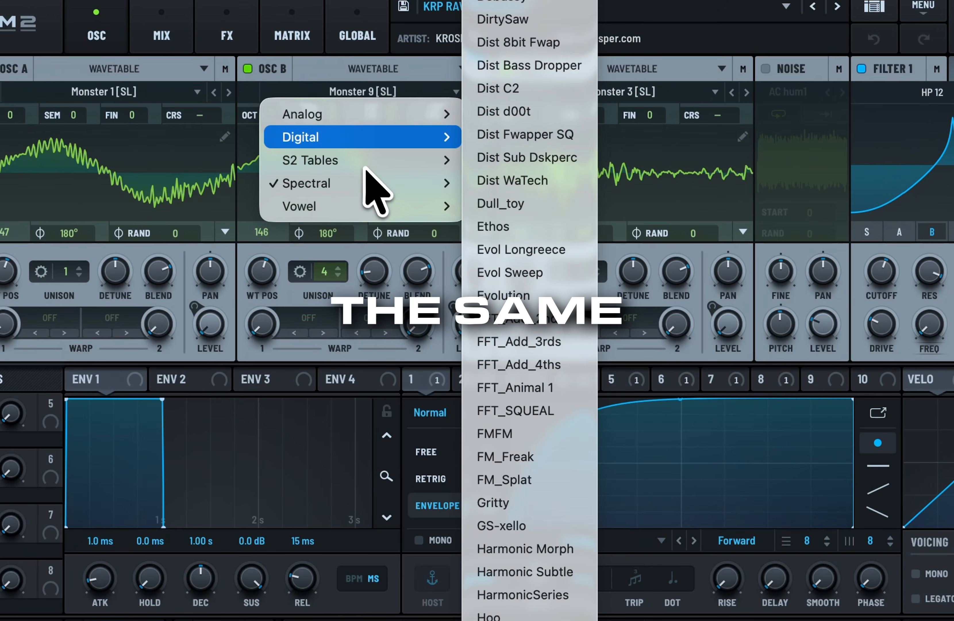
pyautogui.moveTo(366, 182)
pyautogui.click(511, 368)
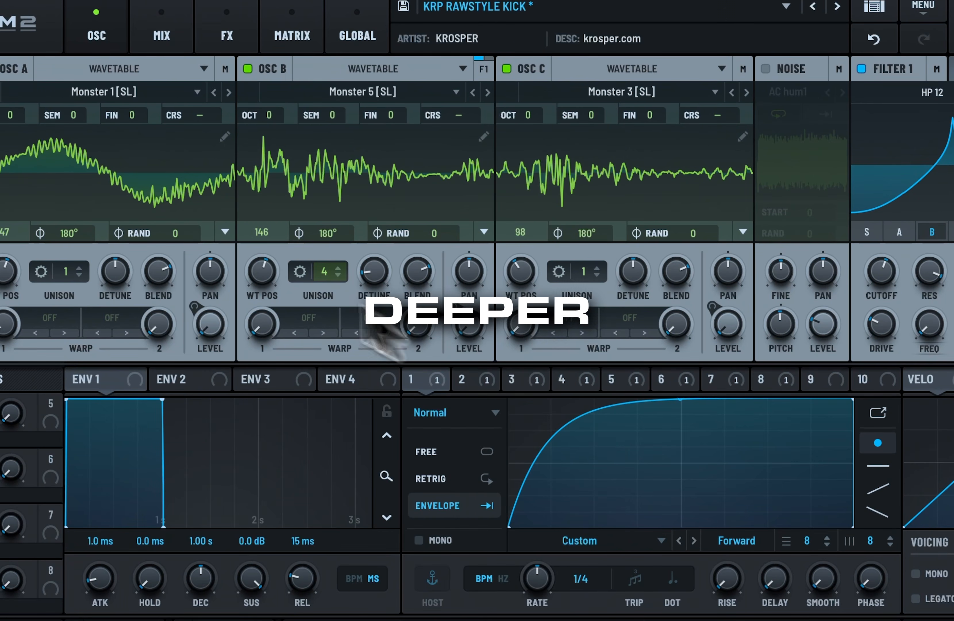
pyautogui.moveTo(257, 323); pyautogui.dragTo(261, 294)
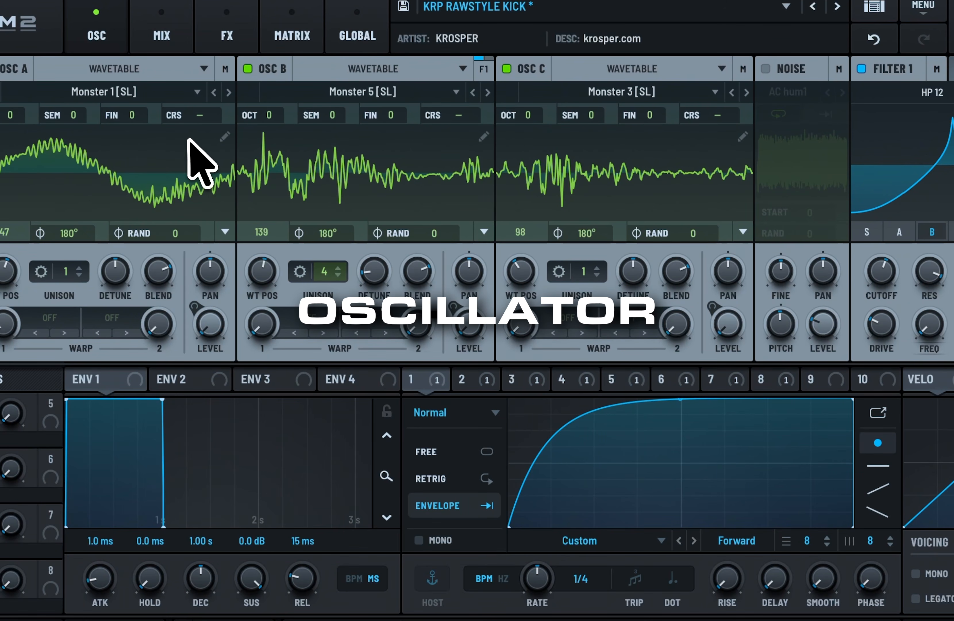
# Step Oscillator A's wavetable forward through the Monster series to Monster 9, auditioning each one.
pyautogui.click(228, 93)
pyautogui.click(228, 94)
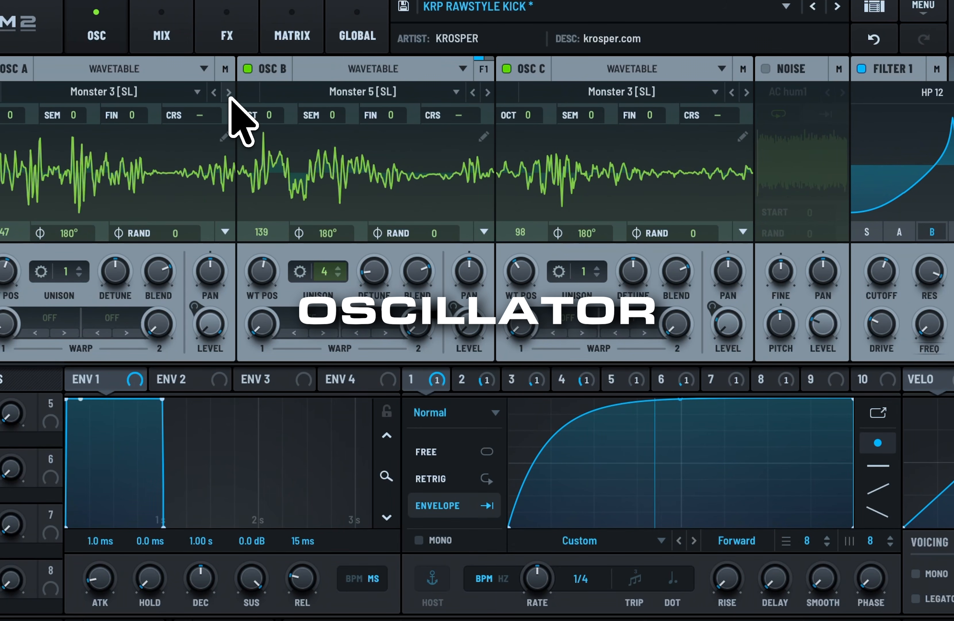
pyautogui.click(229, 94)
pyautogui.click(229, 94)
pyautogui.click(228, 94)
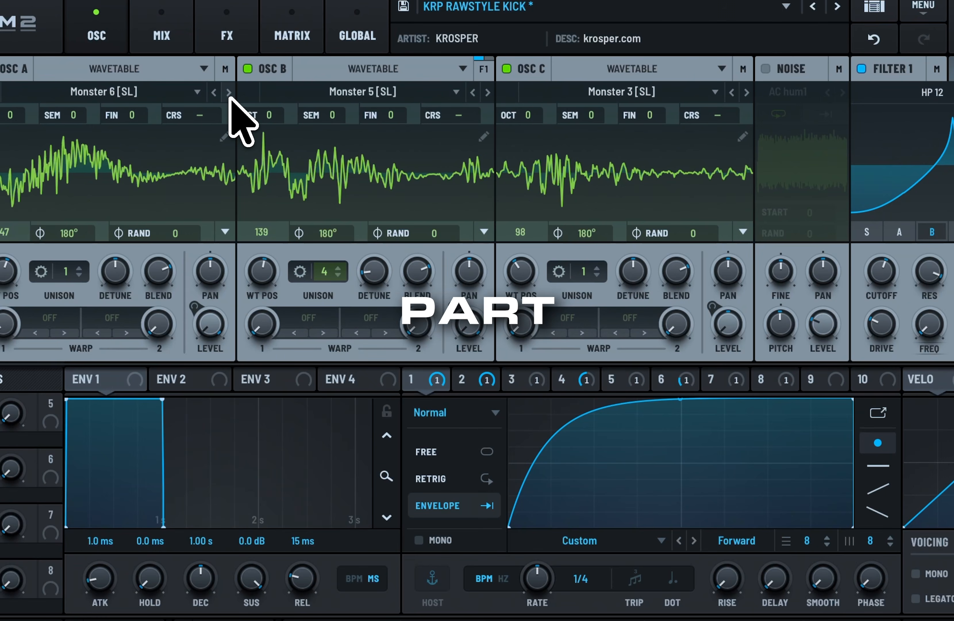
pyautogui.click(229, 94)
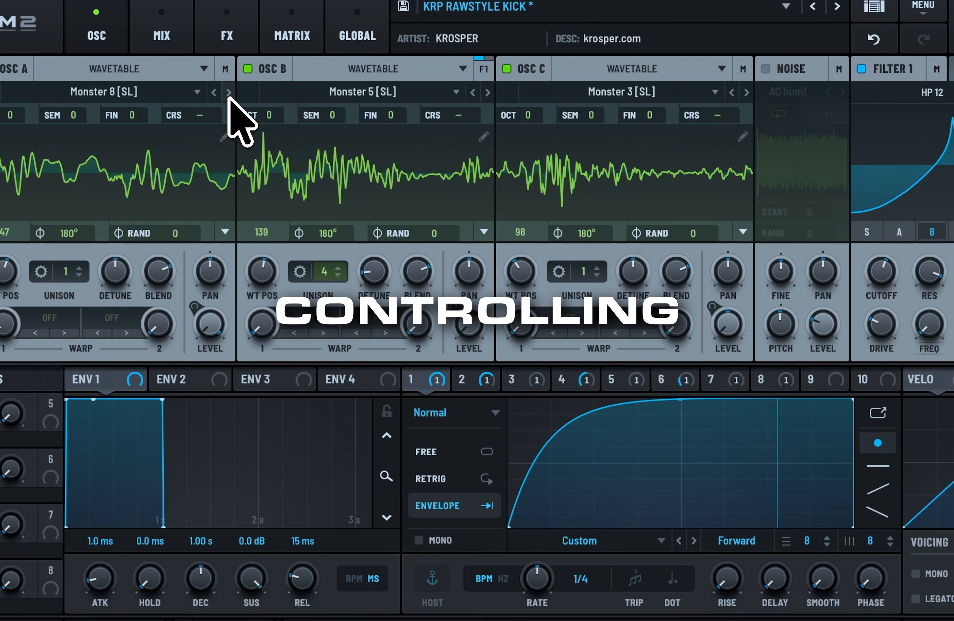
pyautogui.click(228, 93)
pyautogui.click(228, 94)
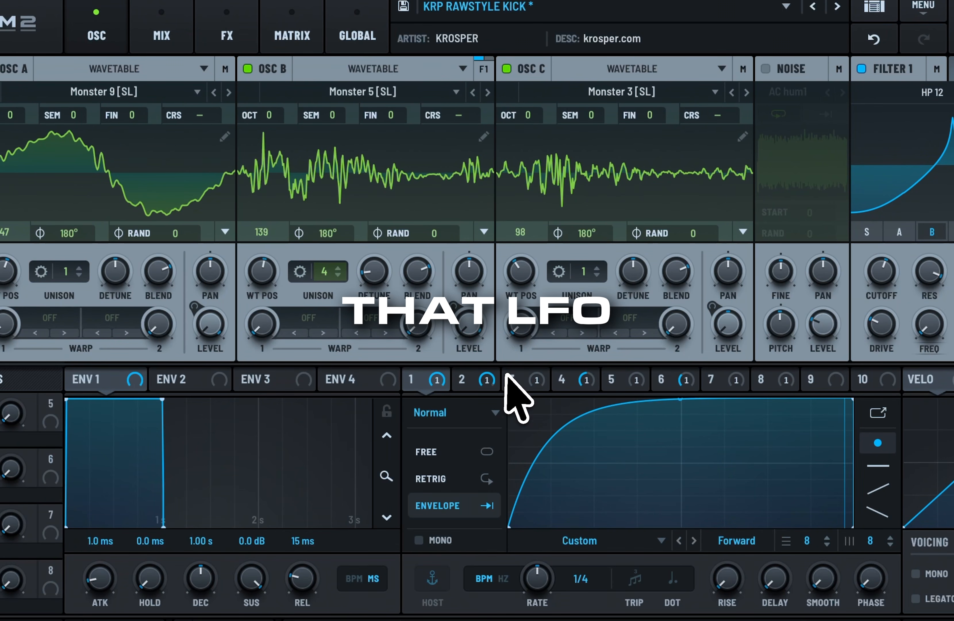
# Show LFO 2 and try a falling slope and a two-stage rise for Oscillator B's level.
pyautogui.click(493, 385)
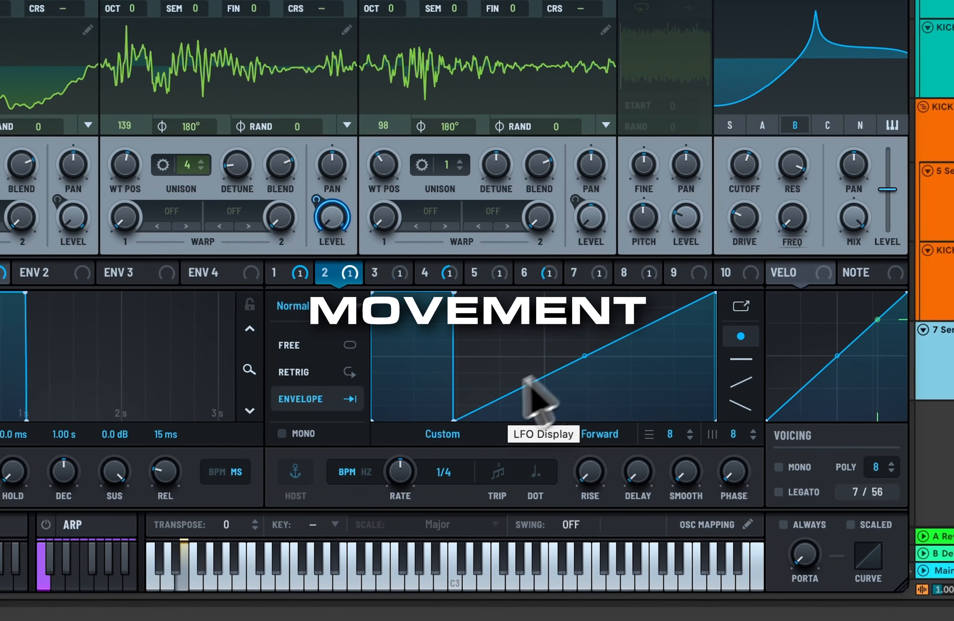
pyautogui.doubleClick(454, 420)
pyautogui.moveTo(714, 292); pyautogui.dragTo(716, 393)
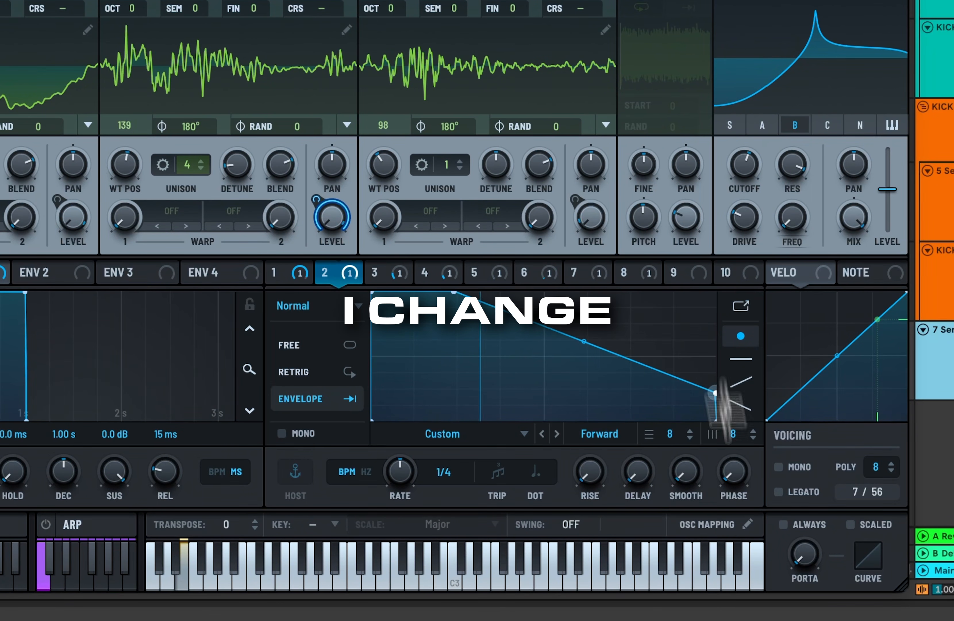
pyautogui.moveTo(584, 346); pyautogui.dragTo(446, 462)
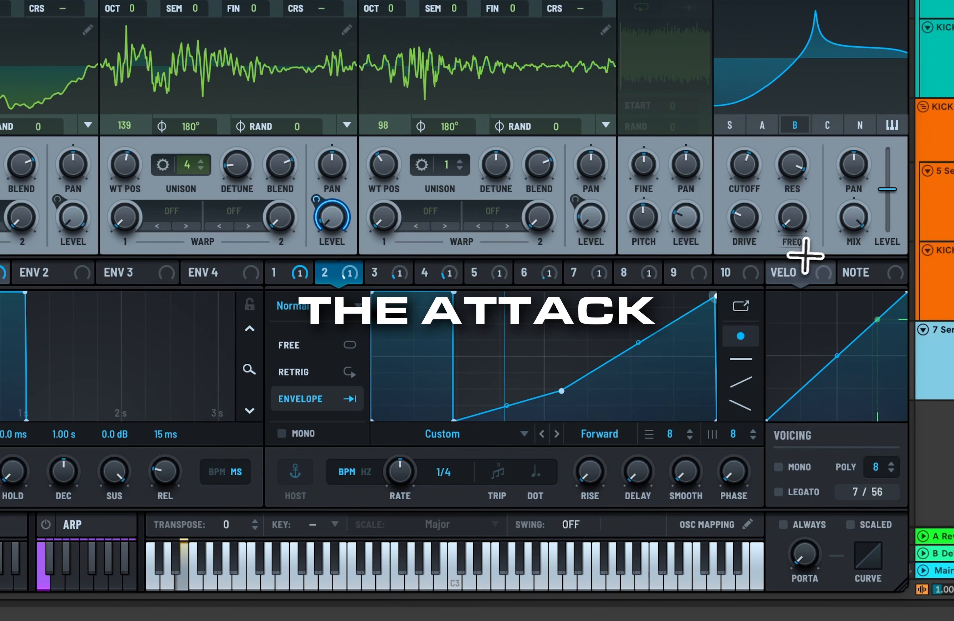
pyautogui.moveTo(642, 339); pyautogui.dragTo(635, 328)
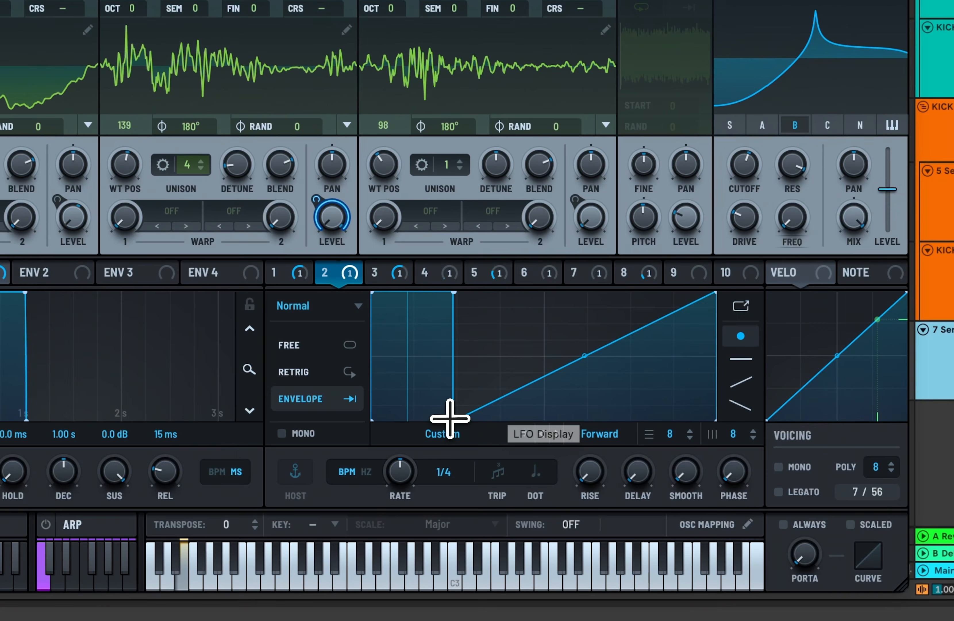
# Try a steep exponential decay on LFO 2 by removing the dip point and lowering the end to zero.
pyautogui.doubleClick(453, 420)
pyautogui.moveTo(712, 293); pyautogui.dragTo(738, 466)
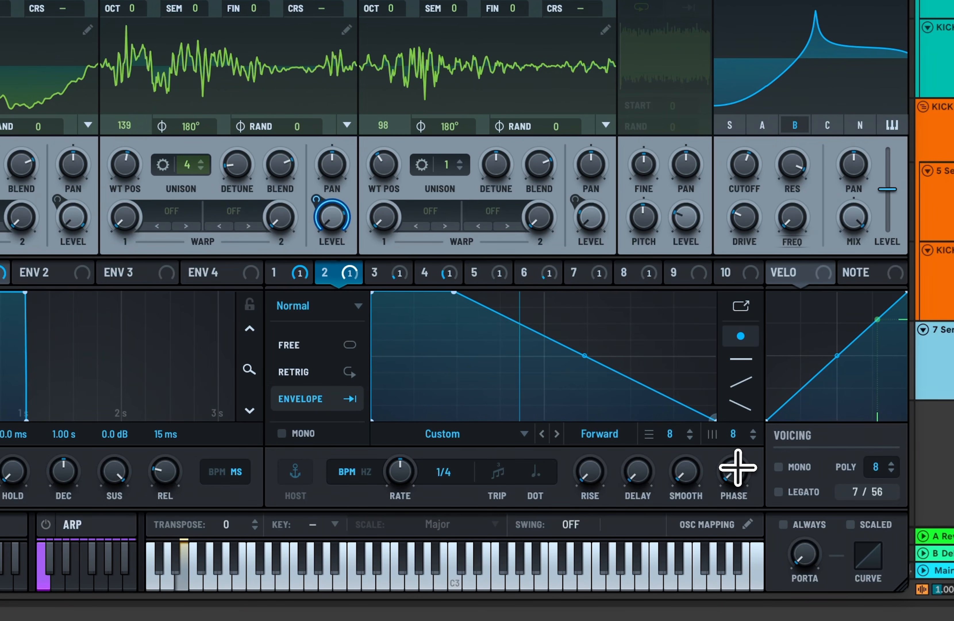
pyautogui.moveTo(583, 351); pyautogui.dragTo(564, 386)
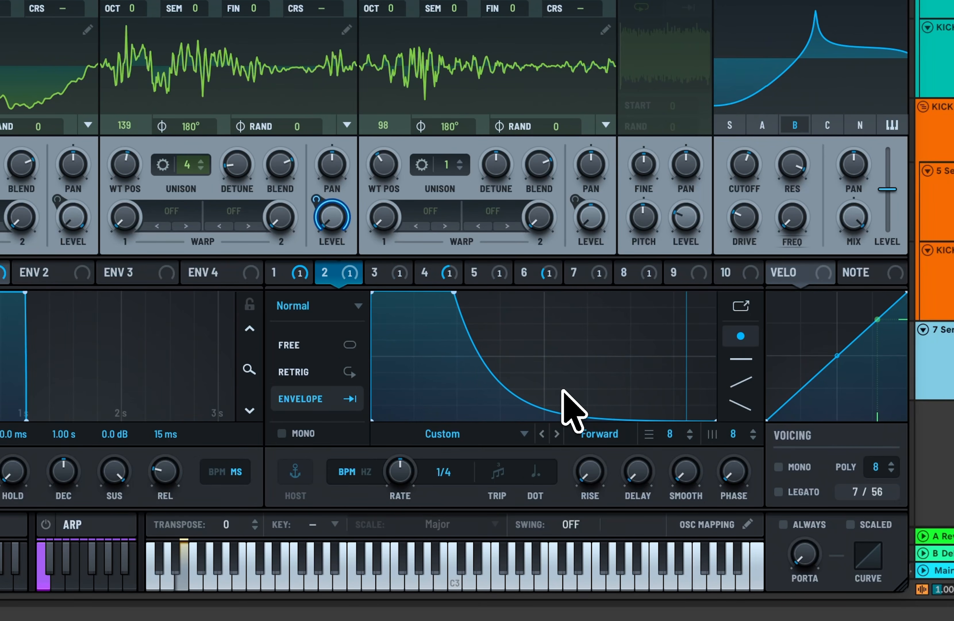
# Drop LFO 2 to zero after its opening quarter and add a point so it rises gently, then curves up to full.
pyautogui.moveTo(463, 397); pyautogui.dragTo(447, 463)
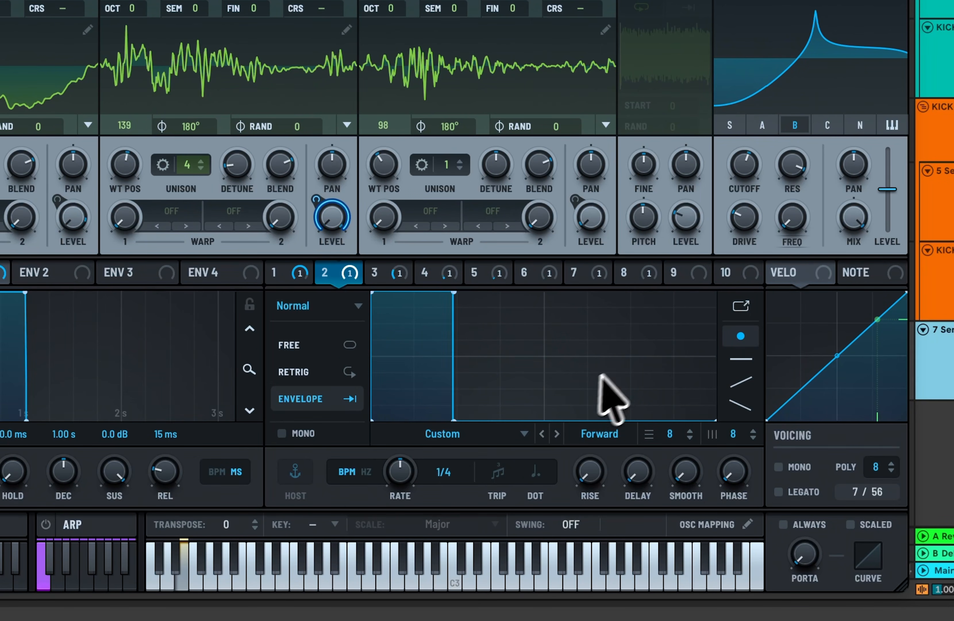
pyautogui.doubleClick(653, 349)
pyautogui.moveTo(653, 350); pyautogui.dragTo(801, 258)
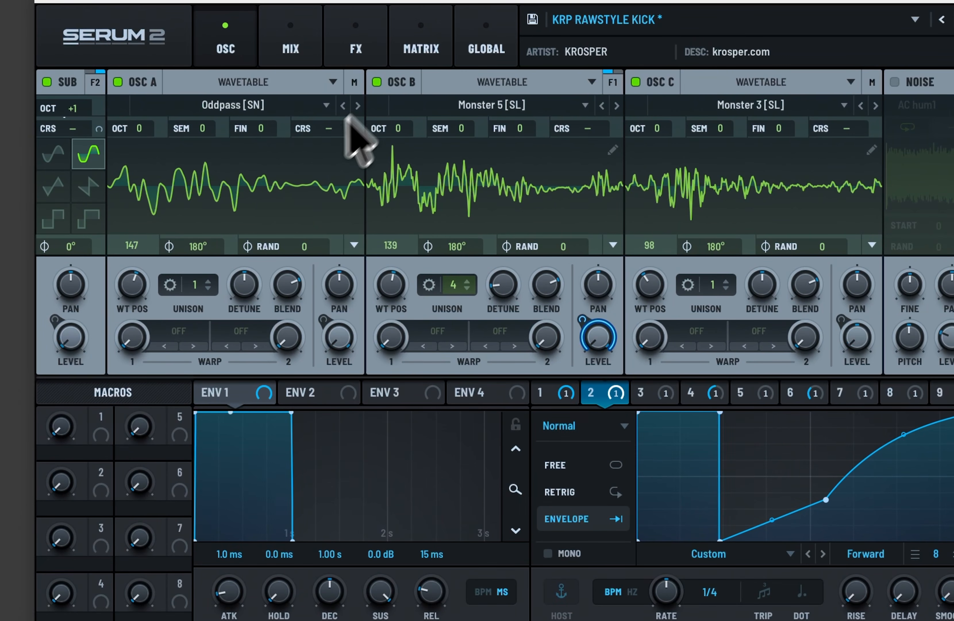
# Browse Oscillator A's wavetables from Oddpass past PWM Reso to PWM Trench, setting the wavetable position to 25.
pyautogui.click(222, 103)
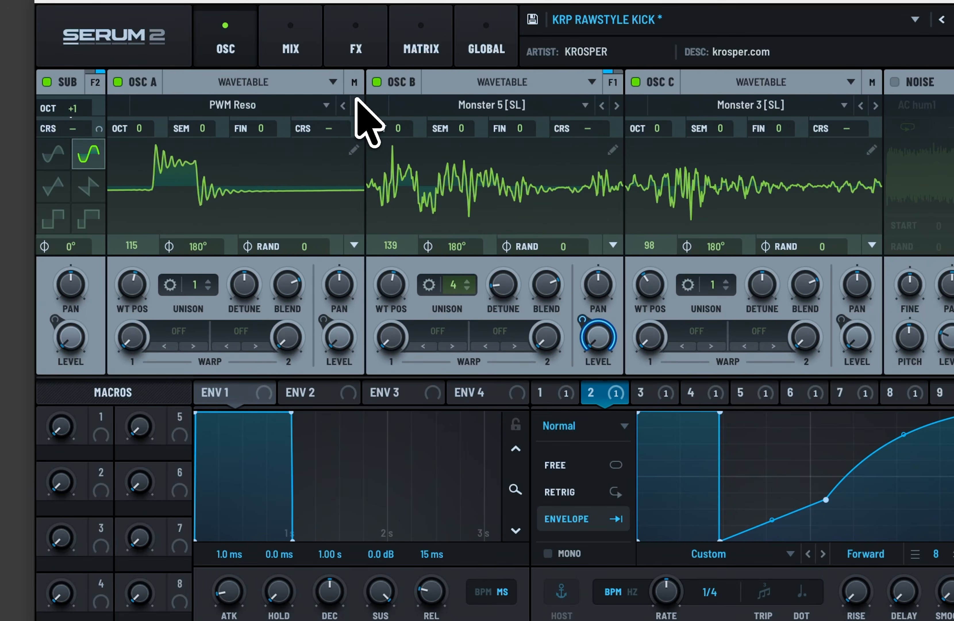
pyautogui.click(357, 101)
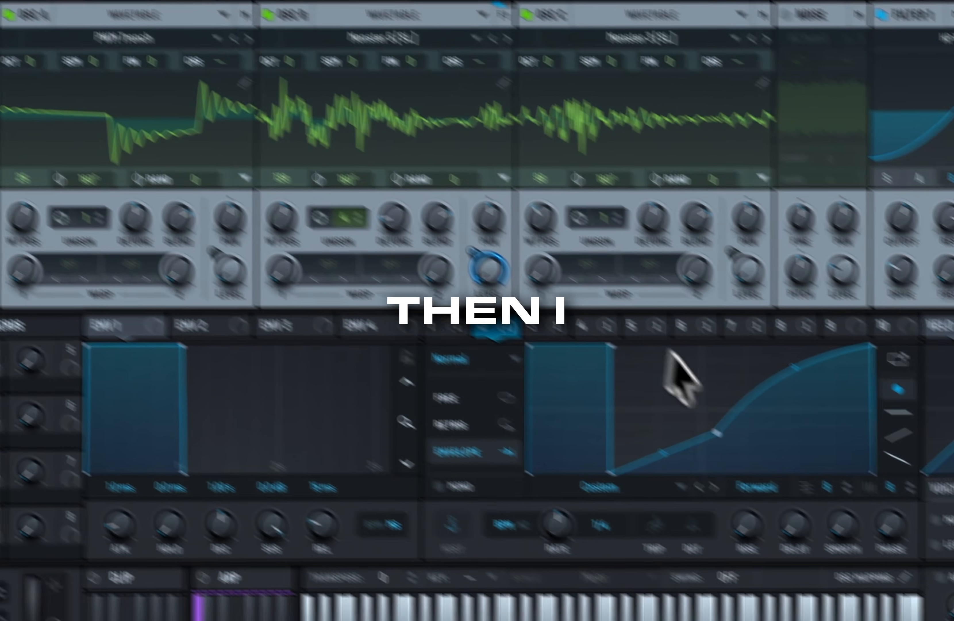
# Set Oscillator A's first warp to Sync, assign LFO 4 to its amount and adjust the modulation depth.
pyautogui.click(711, 393)
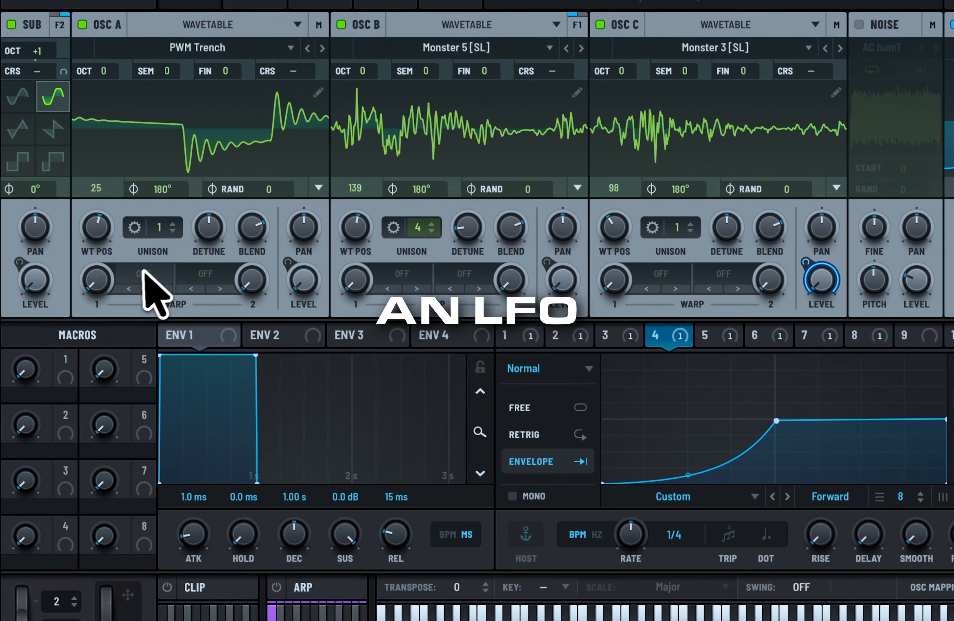
pyautogui.click(69, 246)
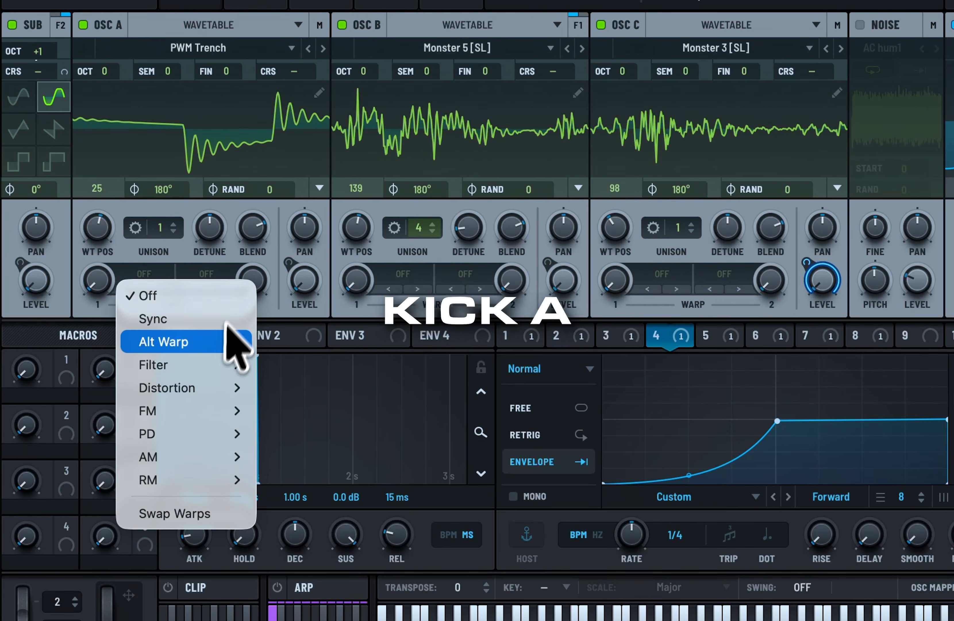
pyautogui.click(184, 324)
pyautogui.moveTo(664, 339); pyautogui.dragTo(90, 286)
pyautogui.moveTo(149, 344); pyautogui.dragTo(148, 418)
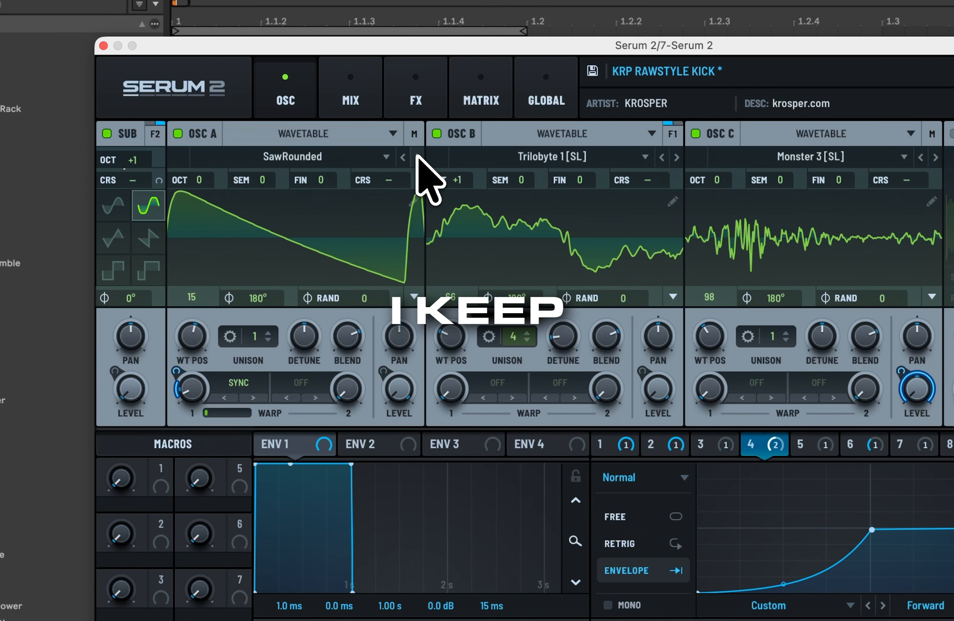
# Browse Oscillator A's wavetables from SawRounded past Sweep20 to BottleBlow at position 142, and adjust its Sync modulation depth.
pyautogui.click(417, 156)
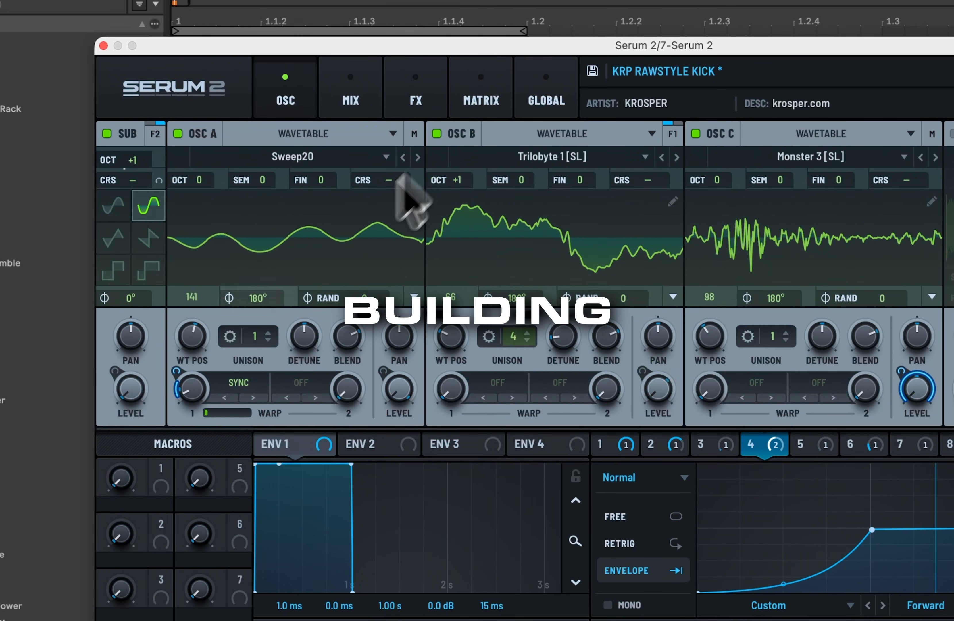
pyautogui.moveTo(176, 373); pyautogui.dragTo(177, 342)
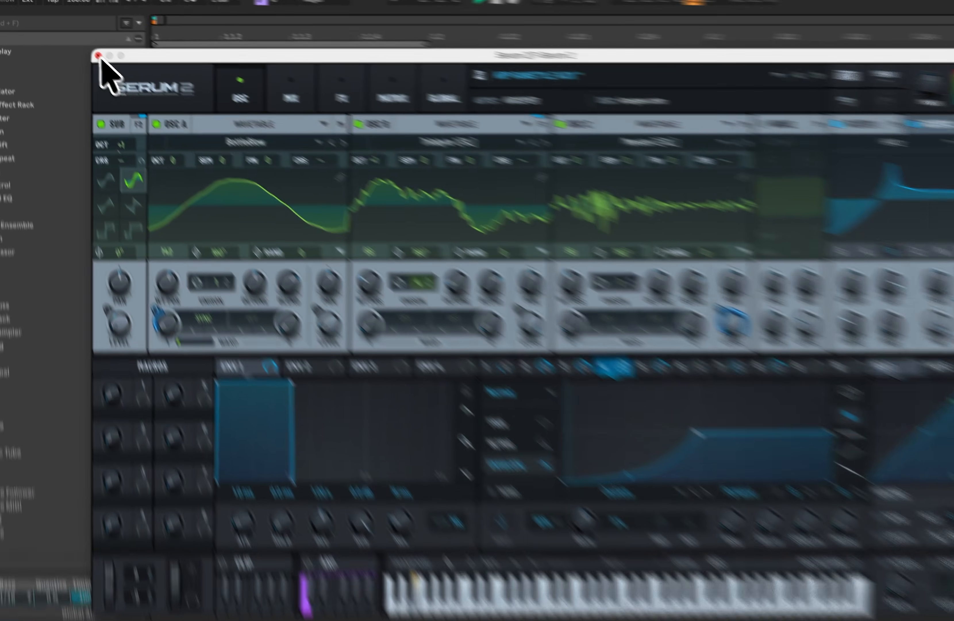
pyautogui.click(80, 41)
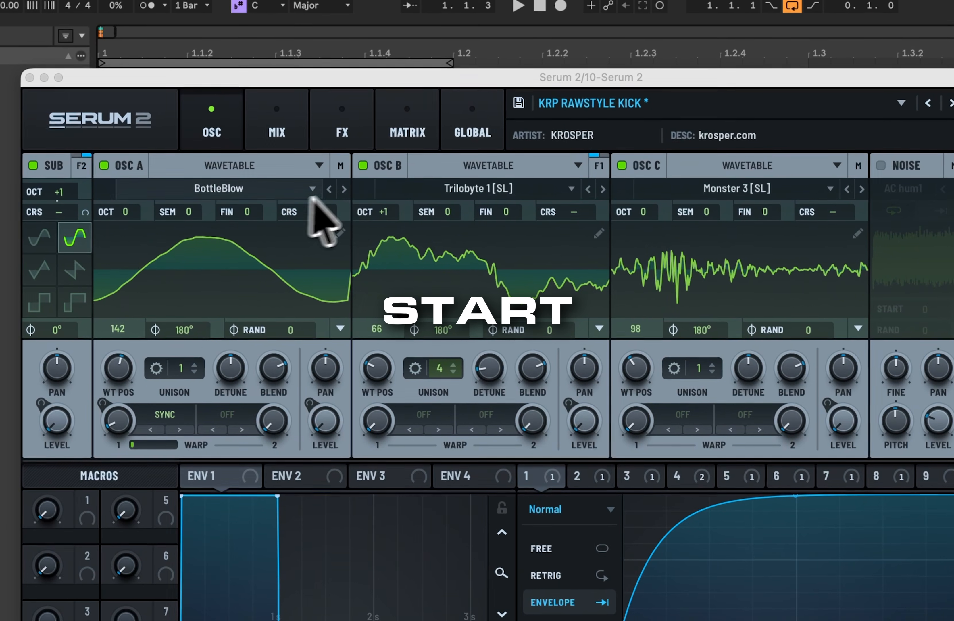
# Load DirtySaw into Oscillator A and choose the Spectral wavetable Trilobyte 1 for Oscillator B.
pyautogui.click(76, 85)
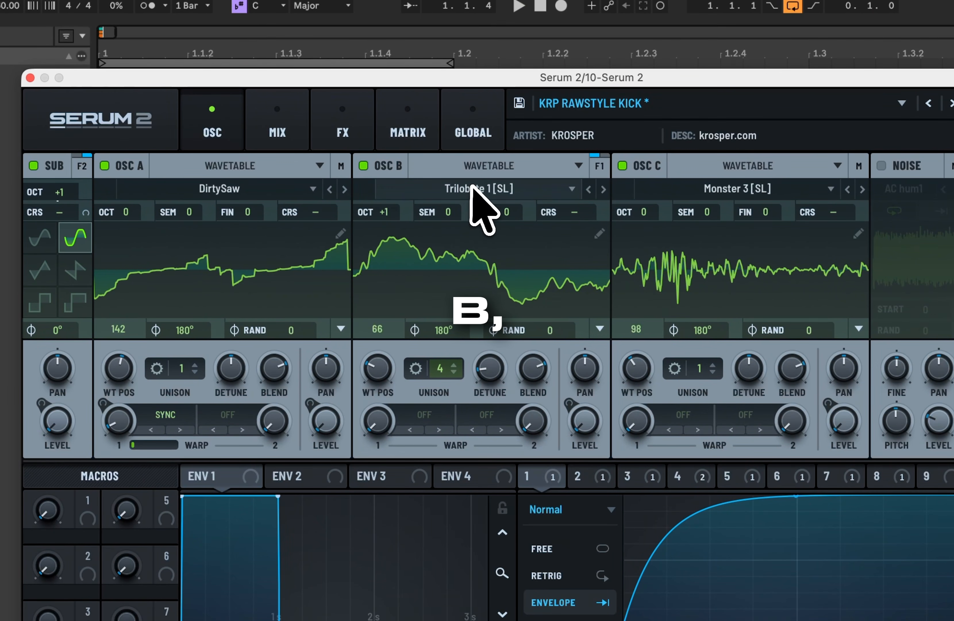
pyautogui.click(569, 189)
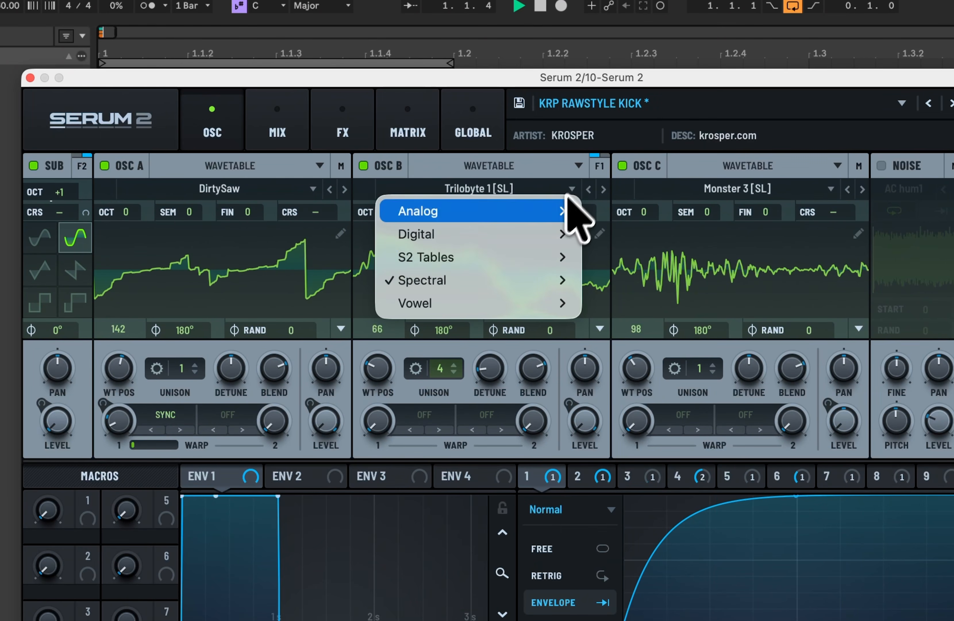
pyautogui.moveTo(471, 274)
pyautogui.click(762, 258)
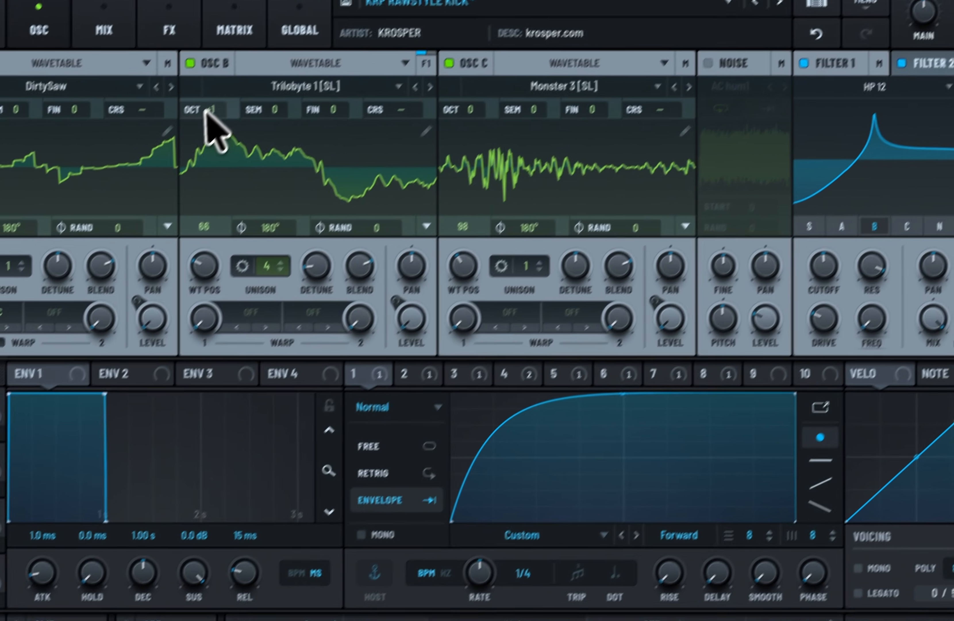
# Set Oscillator B's octave to 0 and show the LFO 2 curve.
pyautogui.moveTo(206, 113)
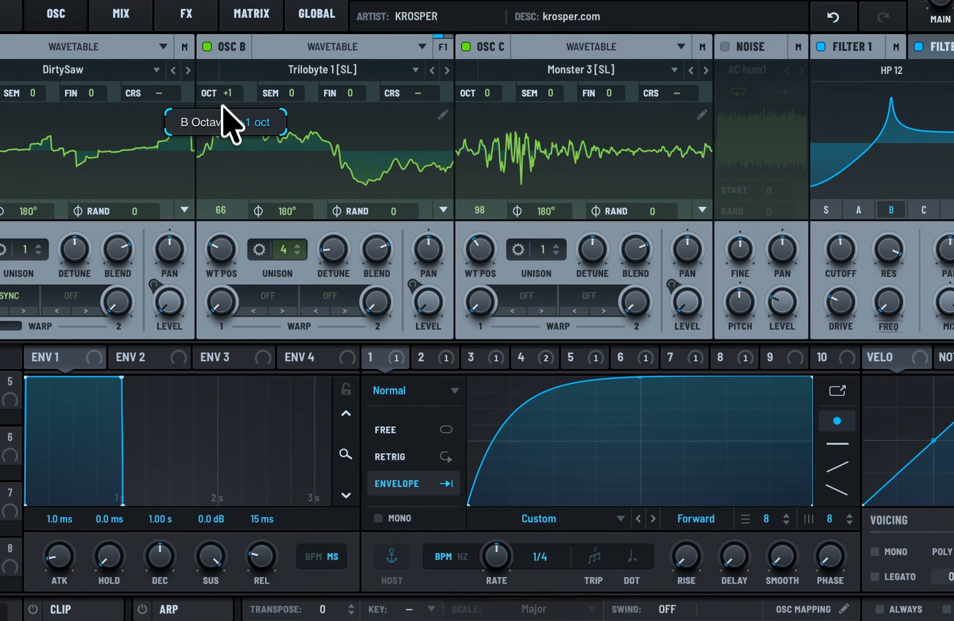
pyautogui.click(447, 358)
pyautogui.click(486, 358)
pyautogui.click(438, 358)
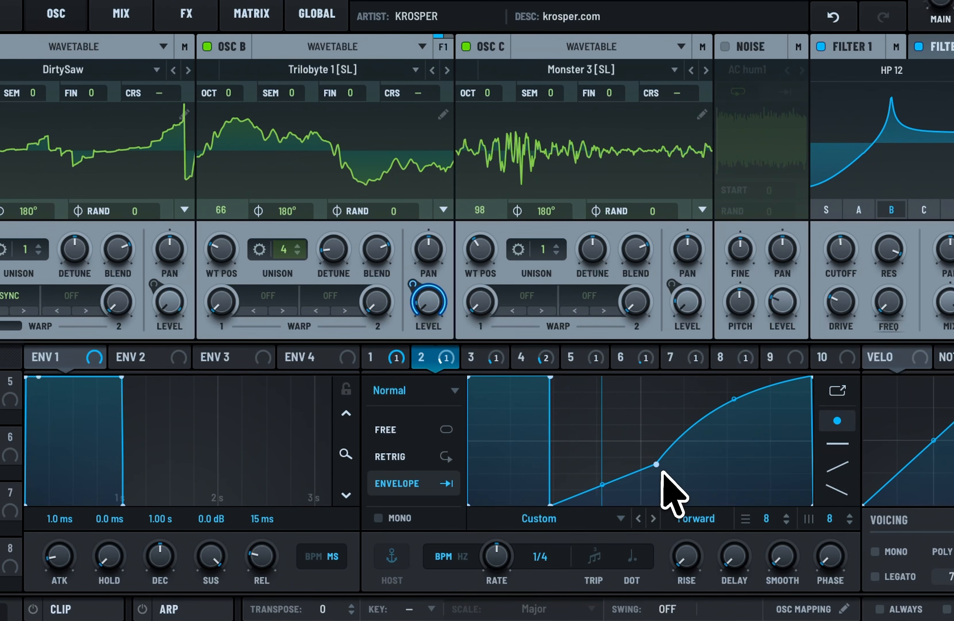
# Reshape LFO 2 without its middle point, with an earlier dip, an end at about a third and a rounded opening drop.
pyautogui.doubleClick(661, 467)
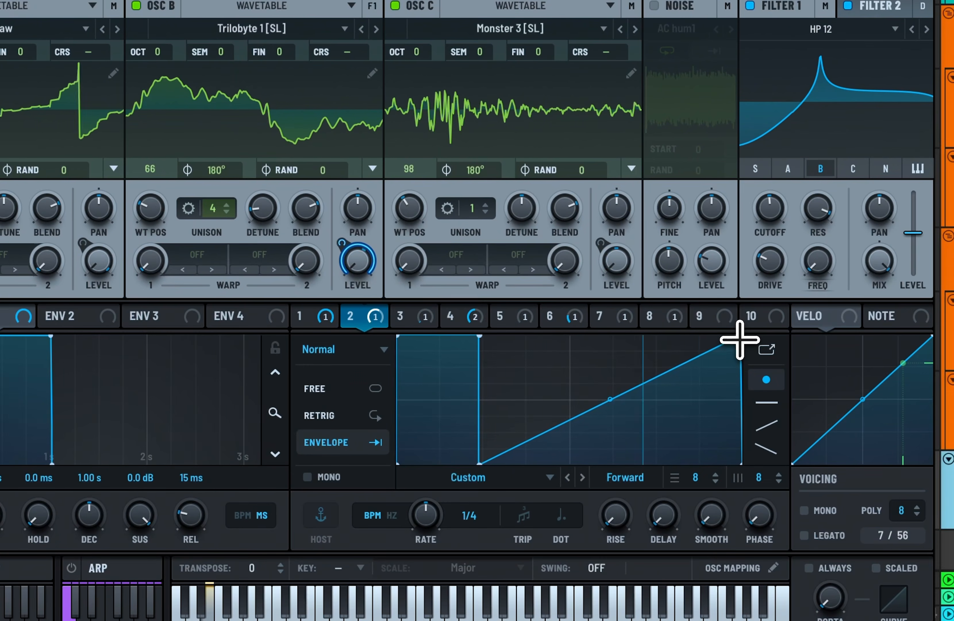
pyautogui.moveTo(811, 379); pyautogui.dragTo(827, 476)
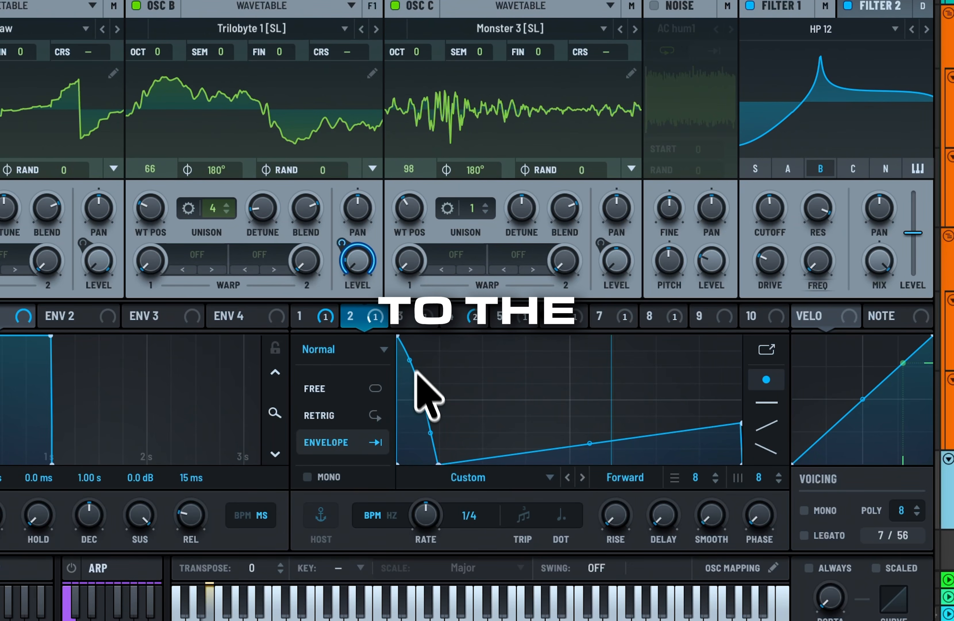
pyautogui.moveTo(416, 350); pyautogui.dragTo(458, 310)
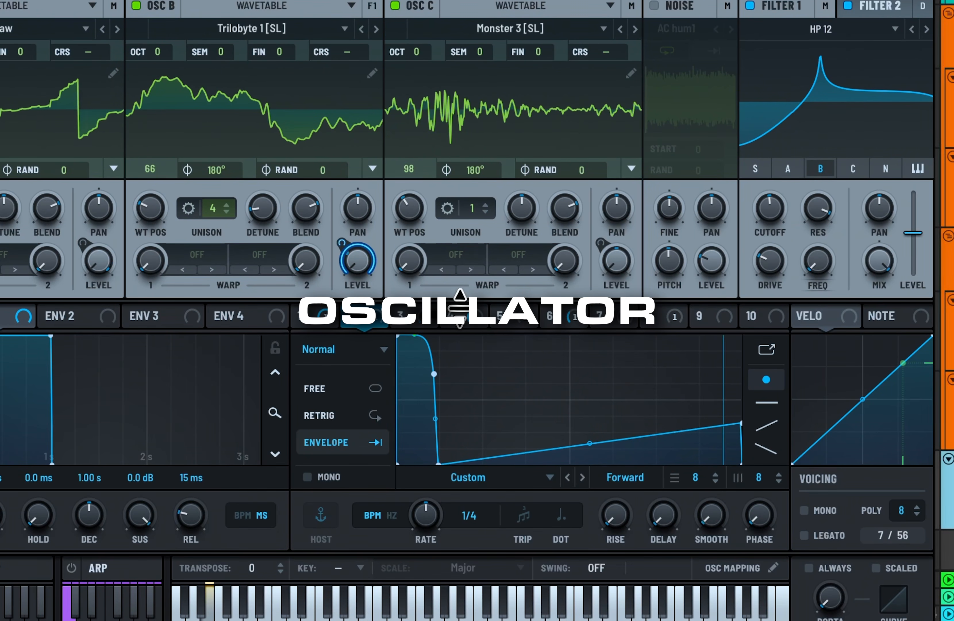
# Raise LFO 2's opening drop point to full level, then switch Filter 1 to BN 12 and adjust its cutoff.
pyautogui.moveTo(439, 365); pyautogui.dragTo(433, 277)
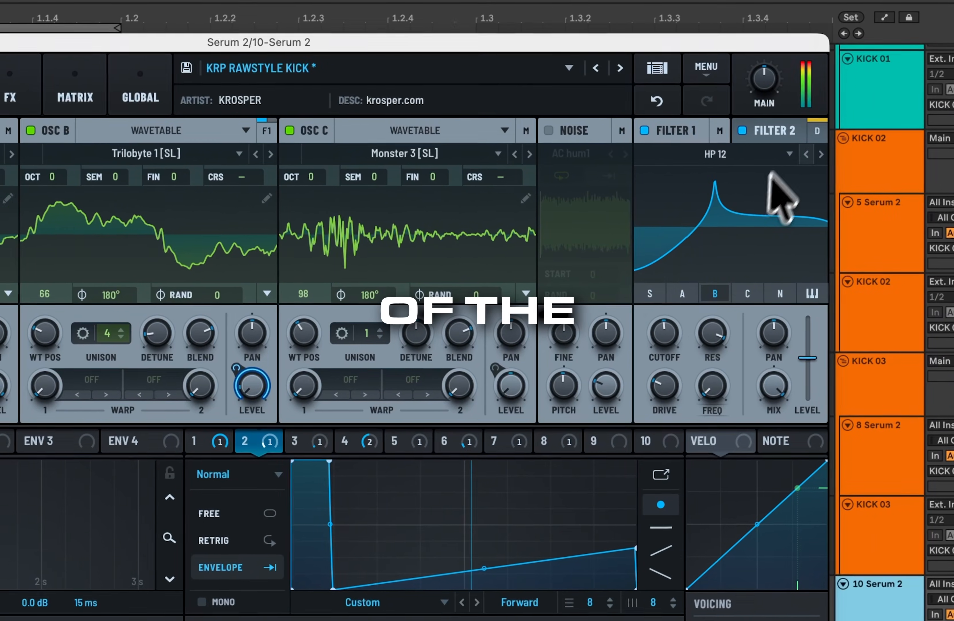
pyautogui.moveTo(801, 281)
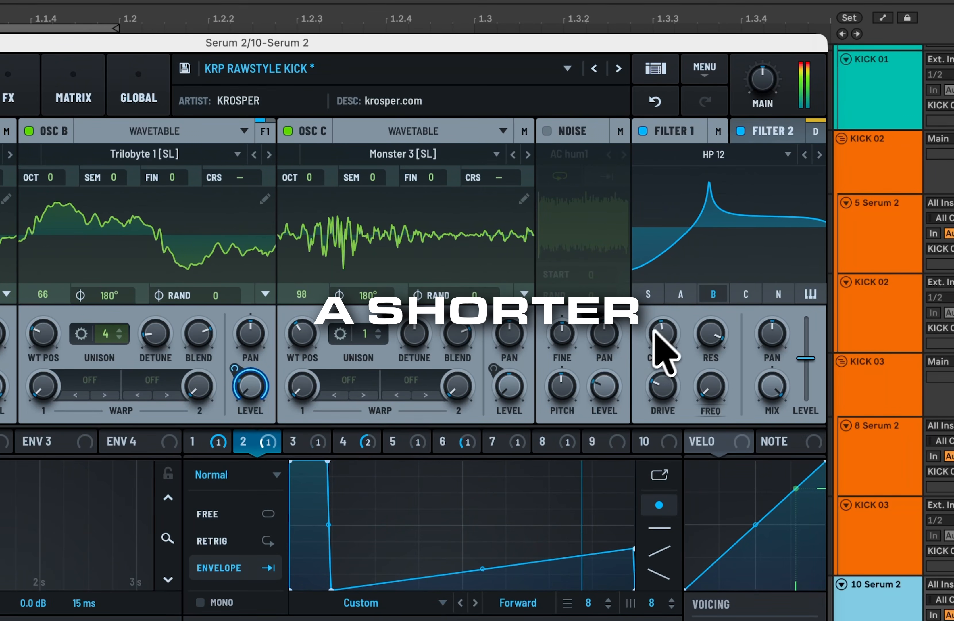
pyautogui.click(819, 154)
pyautogui.click(819, 154)
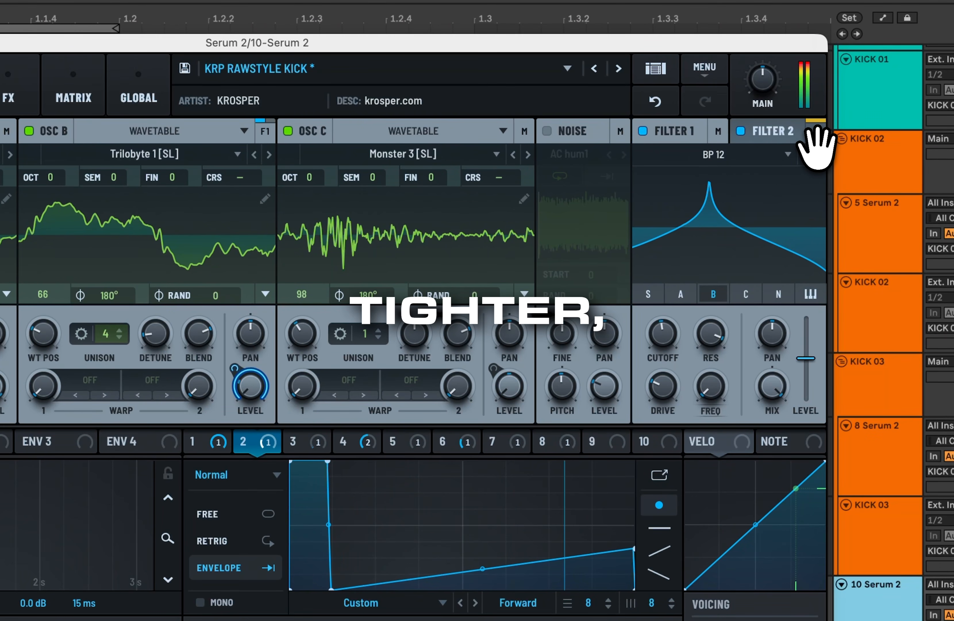
pyautogui.moveTo(674, 309)
pyautogui.mouseDown()
pyautogui.moveTo(658, 293)
pyautogui.moveTo(659, 313)
pyautogui.mouseUp()
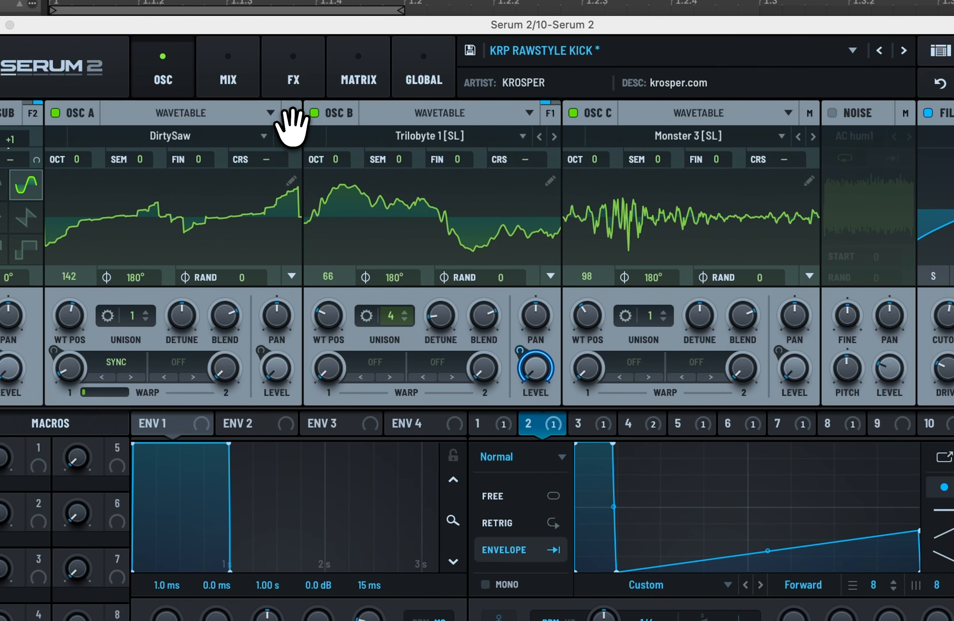
# Browse Oscillator A's wavetables through Dist 8bit Fwap, Dist C2 and Dist d00t, settling on AT Promars at position 2.
pyautogui.click(276, 137)
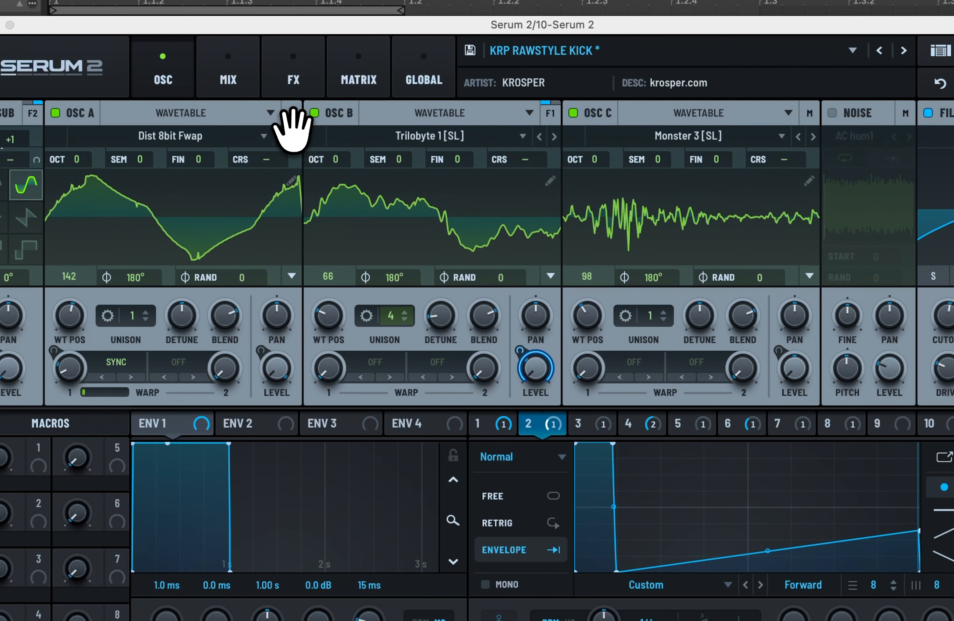
pyautogui.click(276, 137)
pyautogui.click(293, 135)
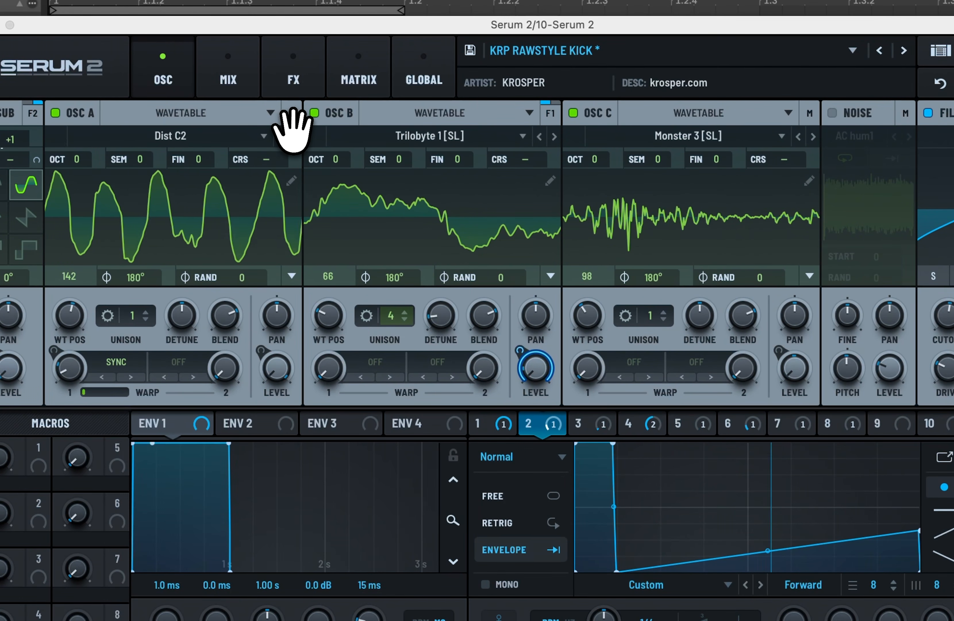
pyautogui.click(292, 135)
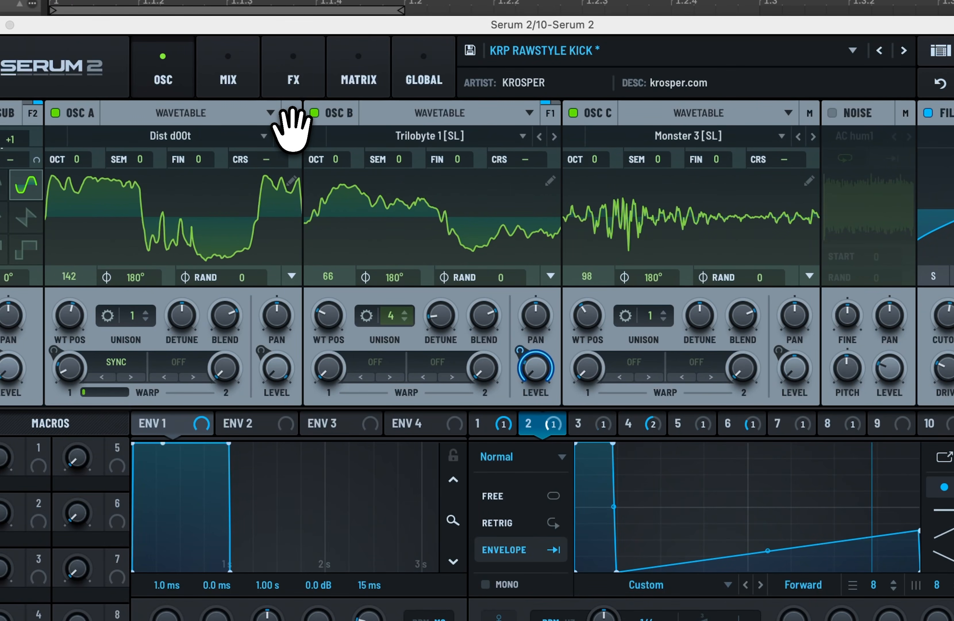
pyautogui.click(294, 137)
pyautogui.click(294, 136)
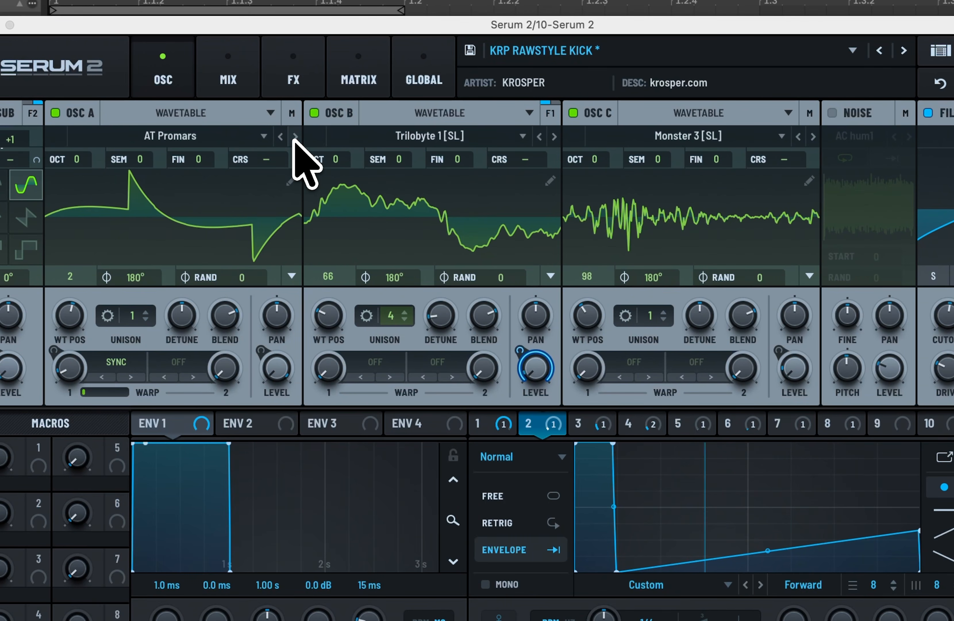
# Show the LFO 4 curve and adjust the modulation depth on Oscillator A's Sync warp.
pyautogui.click(580, 423)
pyautogui.click(487, 423)
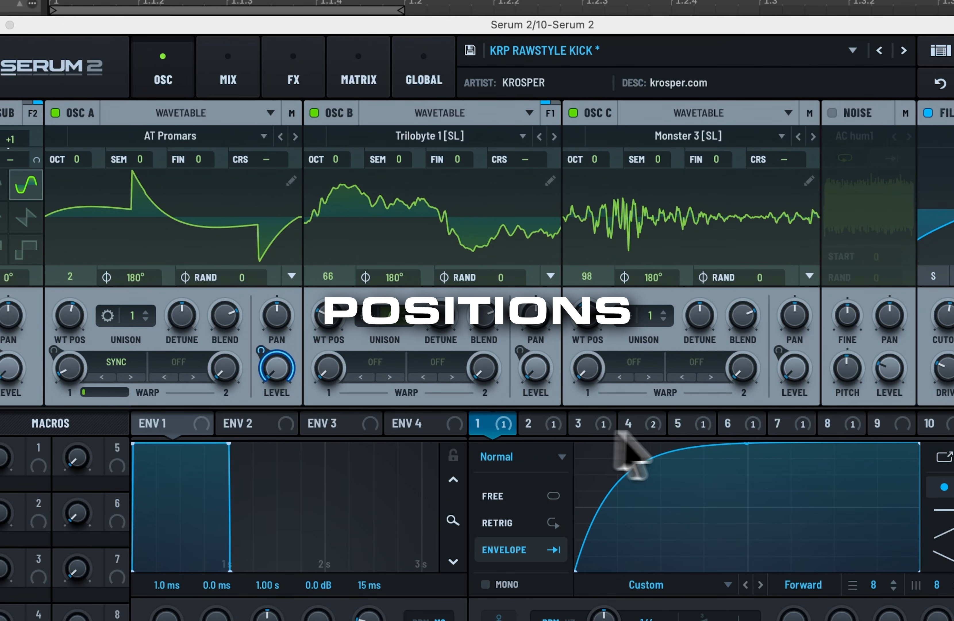
pyautogui.click(681, 424)
pyautogui.click(647, 425)
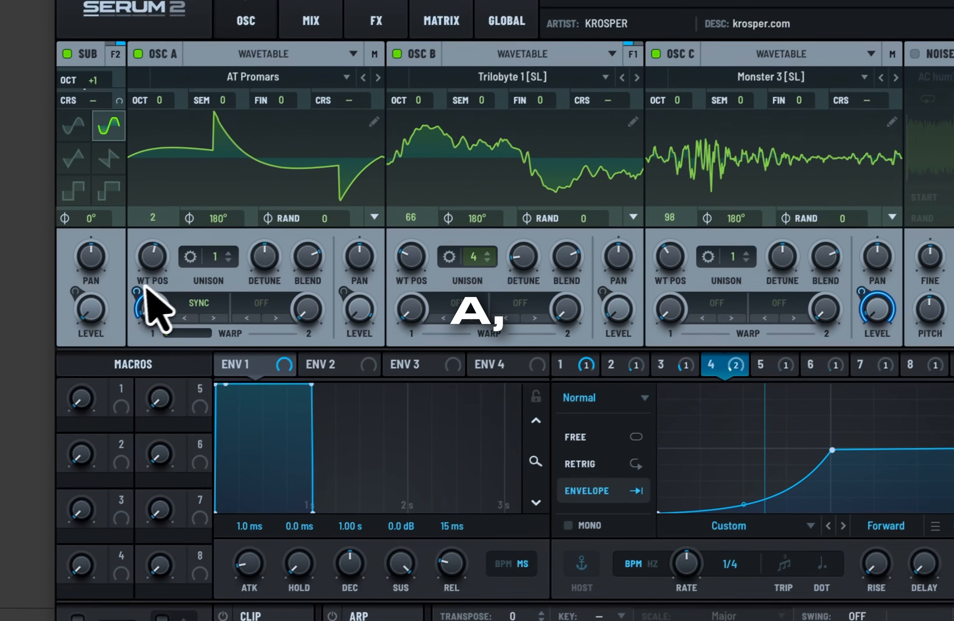
pyautogui.moveTo(137, 291); pyautogui.dragTo(136, 300)
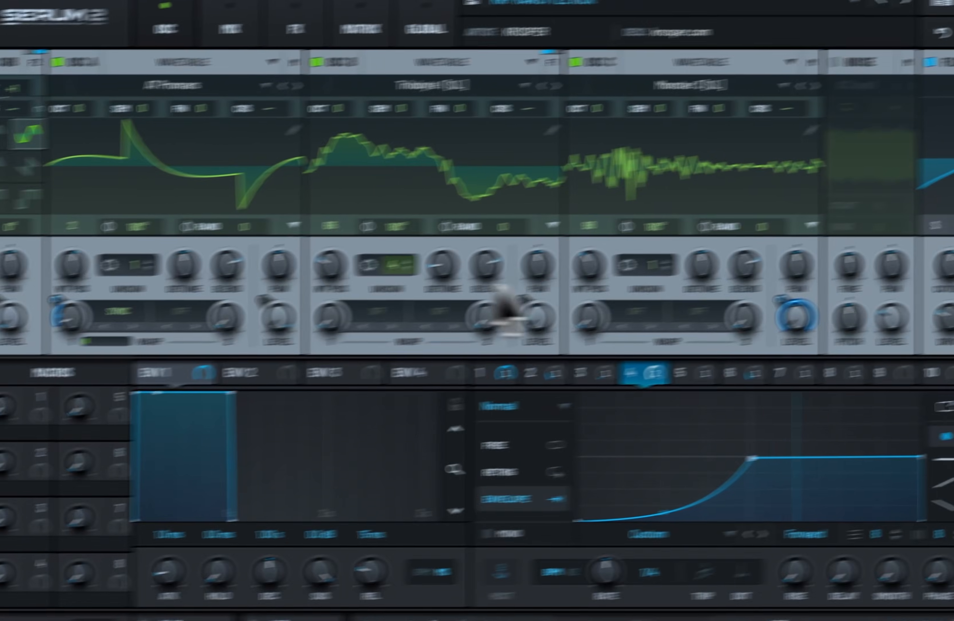
# Load Monster 5 into Oscillator C and the Spectral wavetable Monster 9 into Oscillator B, with Oscillator B's wavetable position at 166.
pyautogui.click(712, 98)
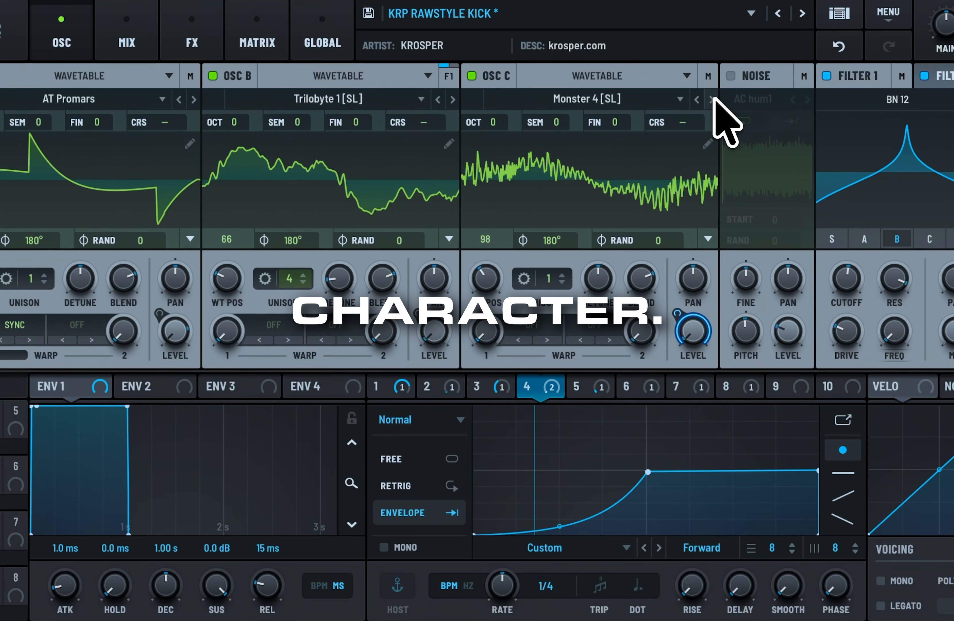
pyautogui.click(711, 98)
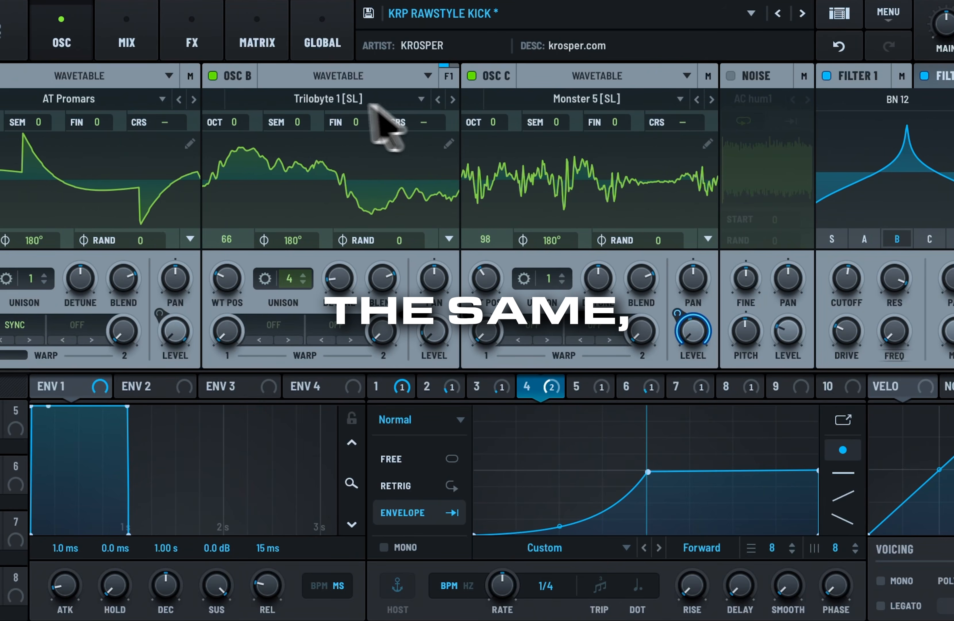
pyautogui.click(325, 101)
pyautogui.moveTo(341, 191)
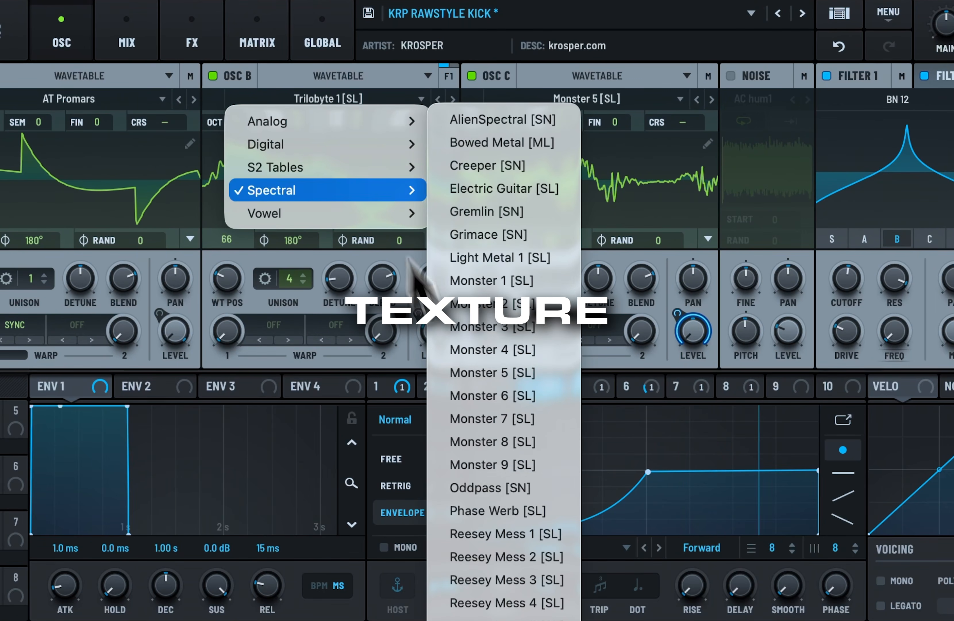
pyautogui.click(483, 464)
pyautogui.moveTo(233, 292); pyautogui.dragTo(248, 226)
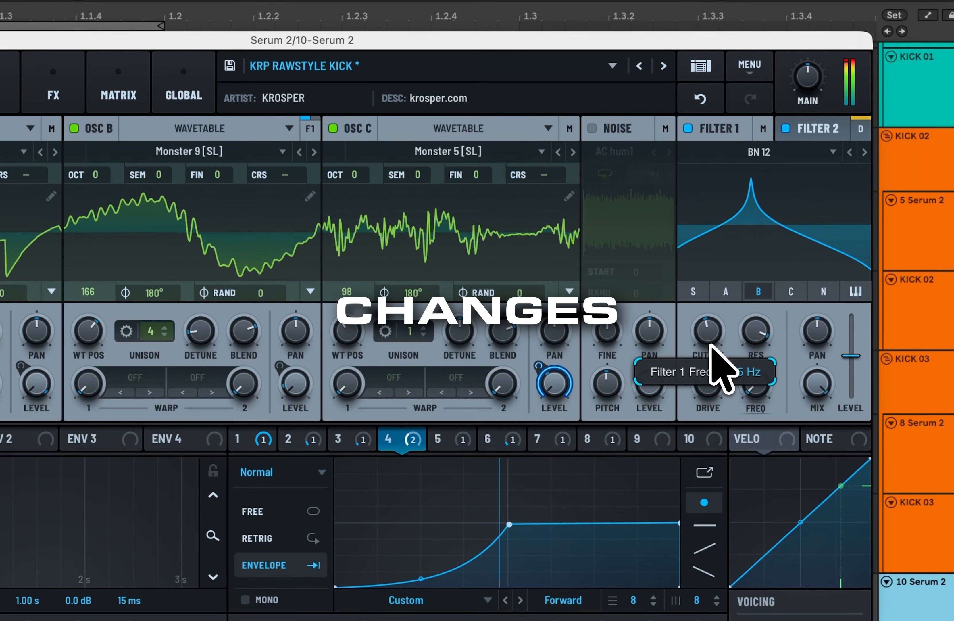
# Browse Oscillator B's wavetables from Monster 9 through Oddpass and Phase Werb to Squelchy FM 1.
pyautogui.click(314, 152)
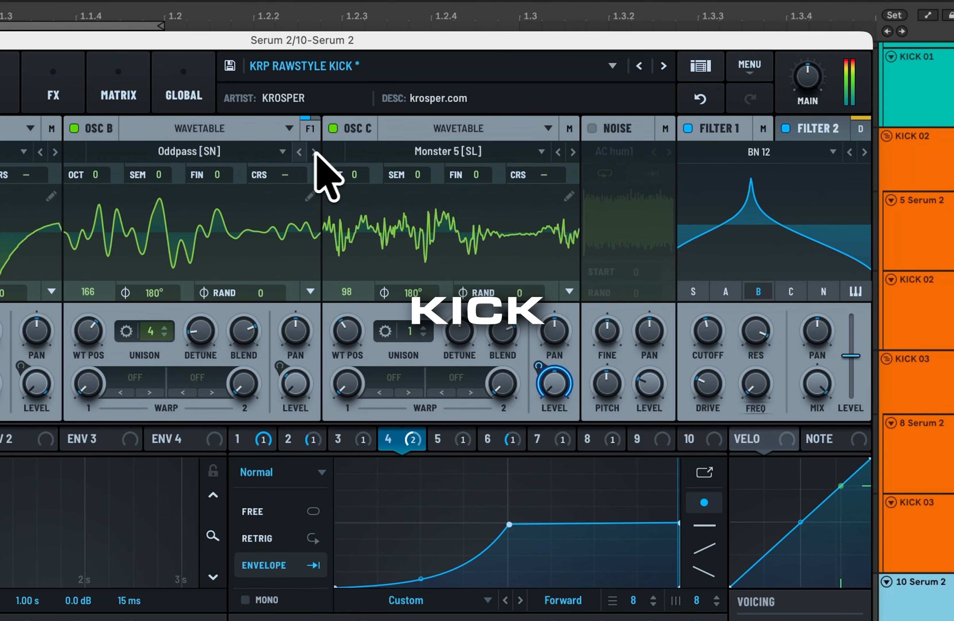
pyautogui.click(301, 152)
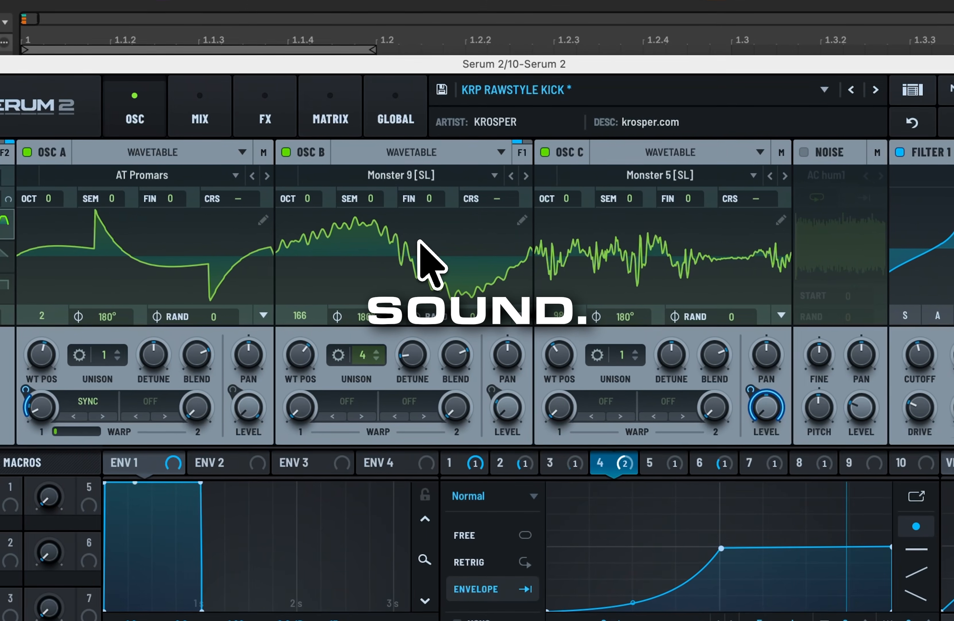
pyautogui.click(527, 176)
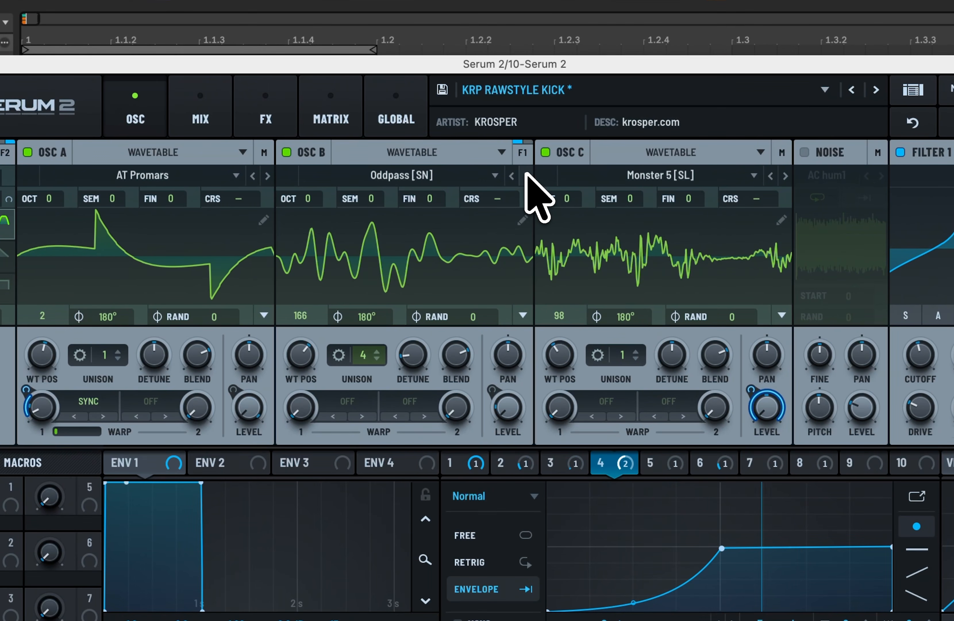
pyautogui.click(527, 176)
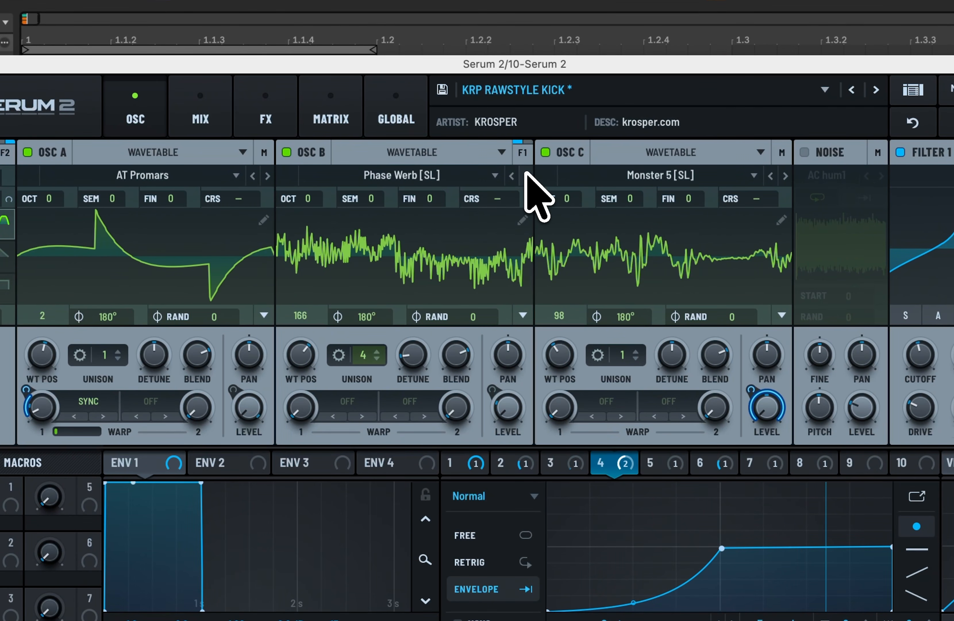
pyautogui.click(526, 175)
pyautogui.click(512, 176)
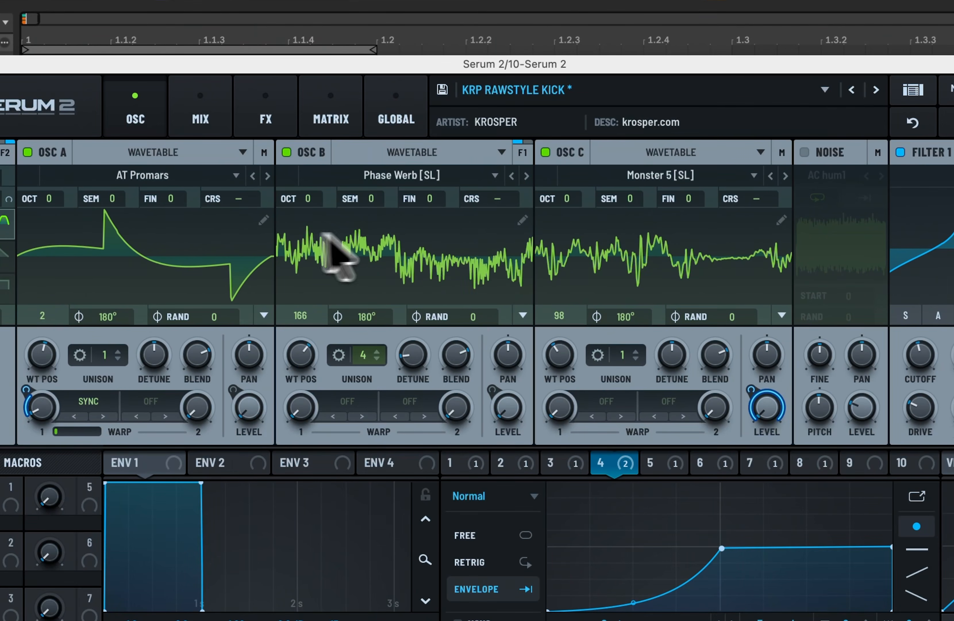
pyautogui.click(527, 176)
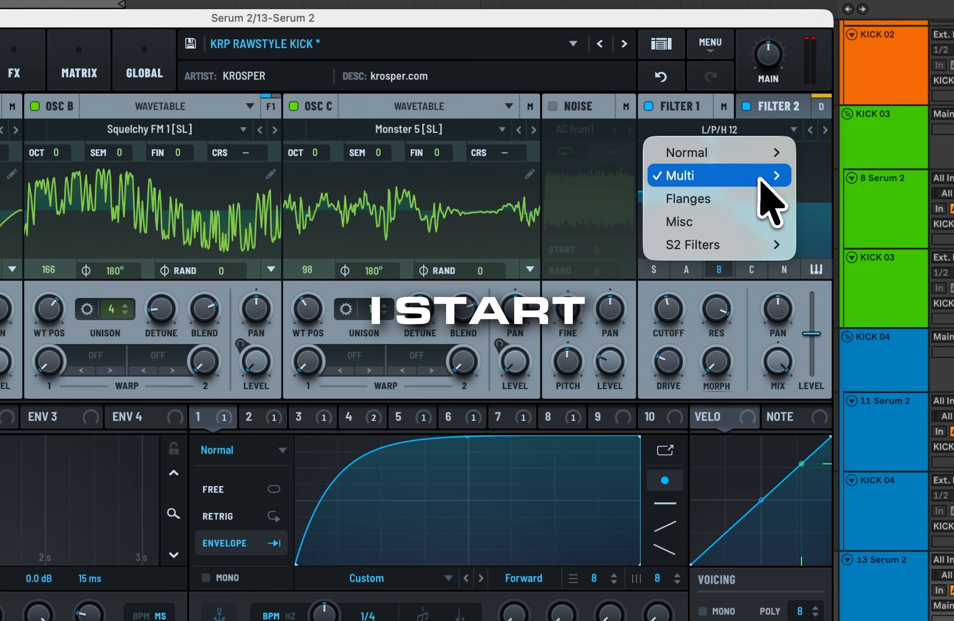
# Set Filter 1 to the High 18 type with a cutoff of about 333 Hz and raise its drive.
pyautogui.moveTo(777, 153)
pyautogui.click(846, 383)
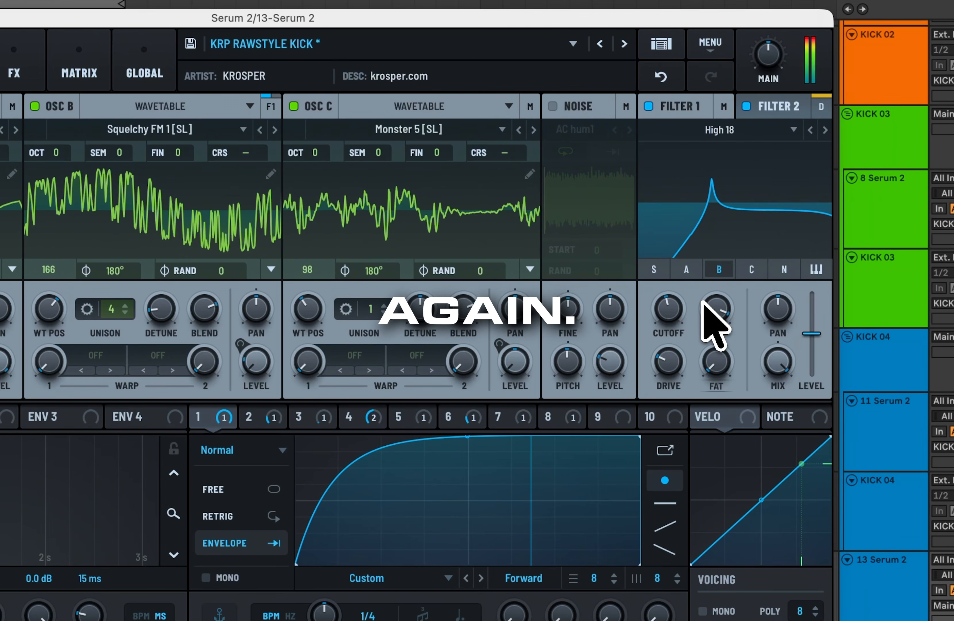
pyautogui.moveTo(677, 311); pyautogui.dragTo(680, 289)
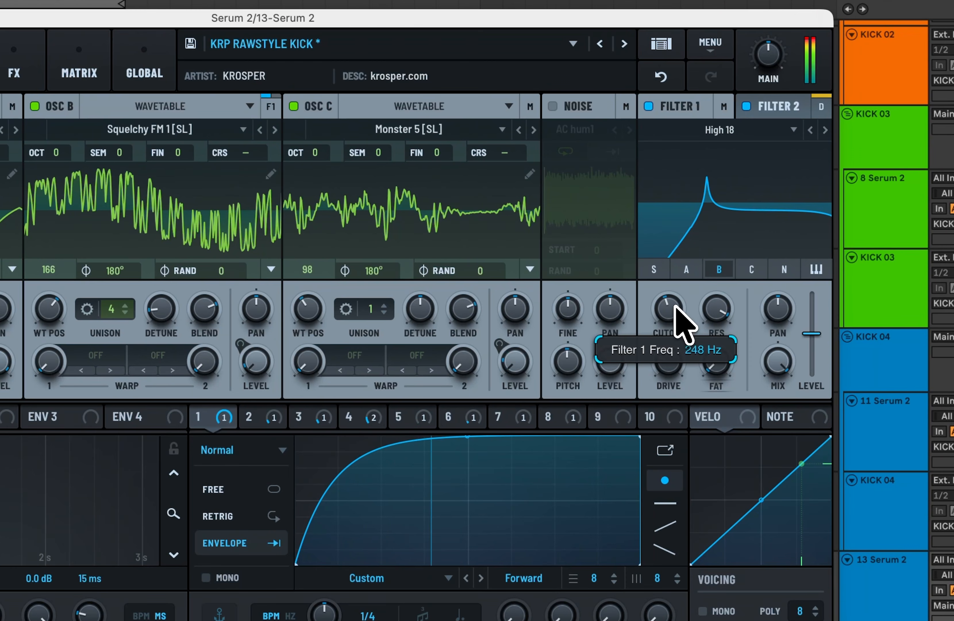
pyautogui.moveTo(675, 310); pyautogui.dragTo(677, 308)
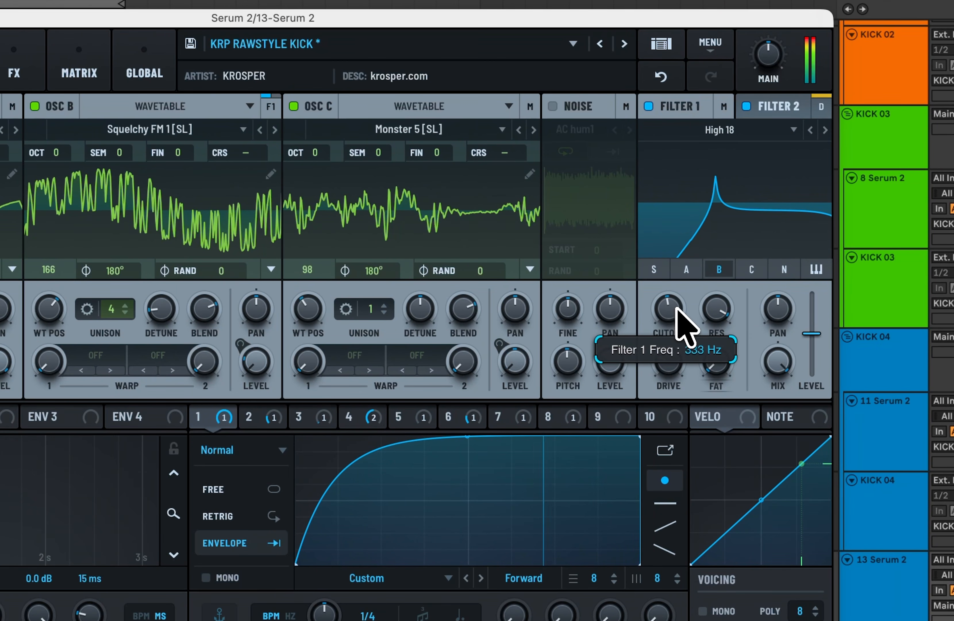
pyautogui.moveTo(677, 381); pyautogui.dragTo(686, 320)
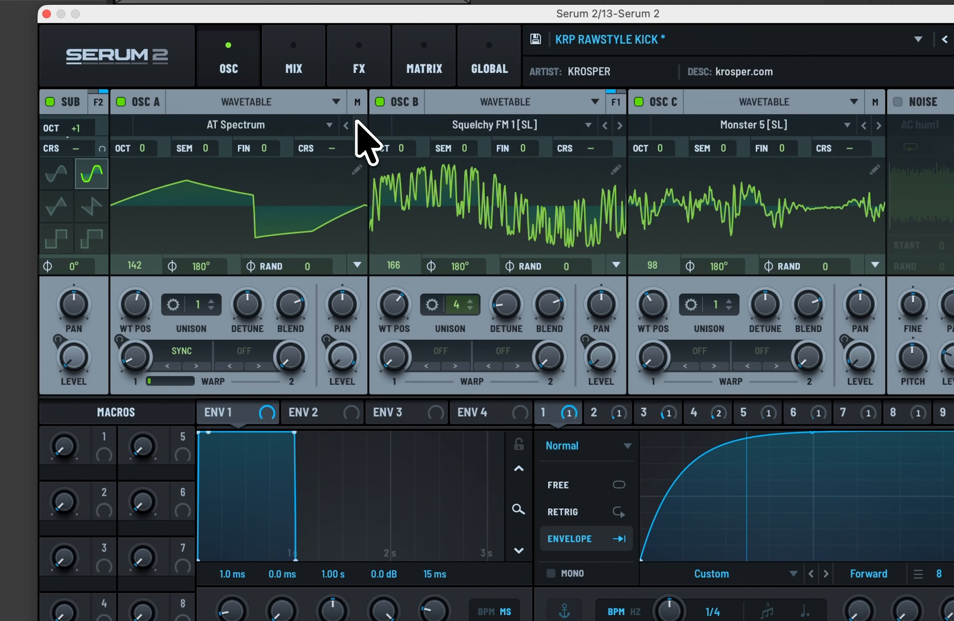
# Load the S2 Tables wavetable Default Shapes into Oscillator A and lower its wavetable position to 2.
pyautogui.click(291, 128)
pyautogui.moveTo(318, 194)
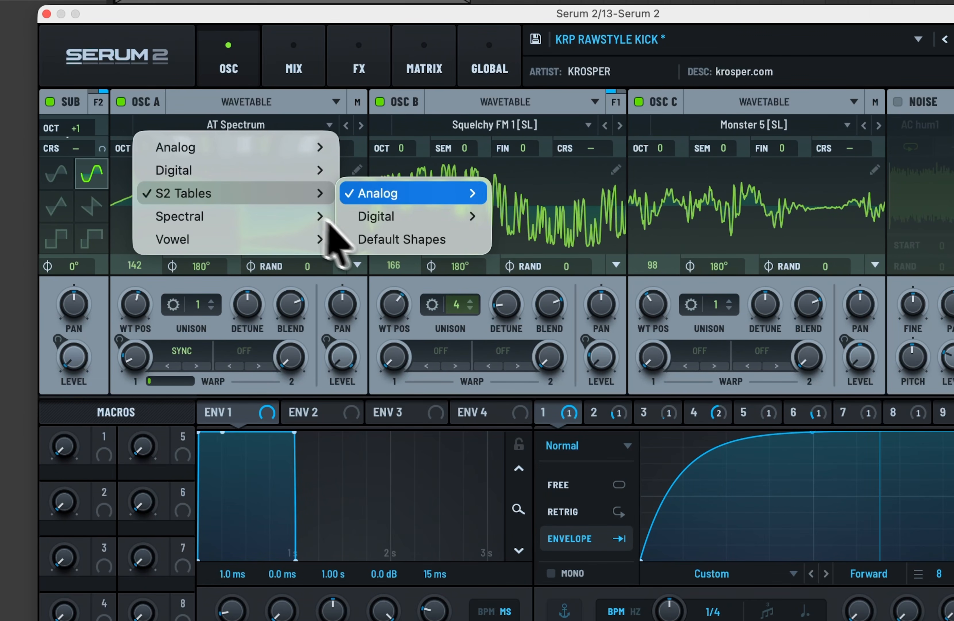
pyautogui.click(374, 239)
pyautogui.moveTo(149, 316); pyautogui.dragTo(128, 397)
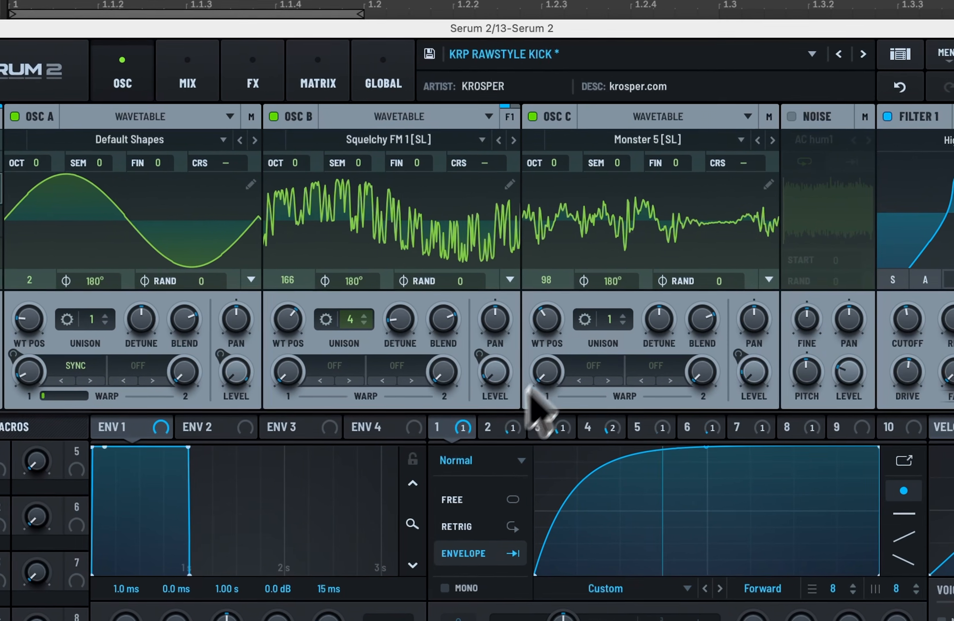
# Show the effects rack and raise the end of the LFO 6 curve that modulates the reverb mix to about two-thirds.
pyautogui.click(644, 412)
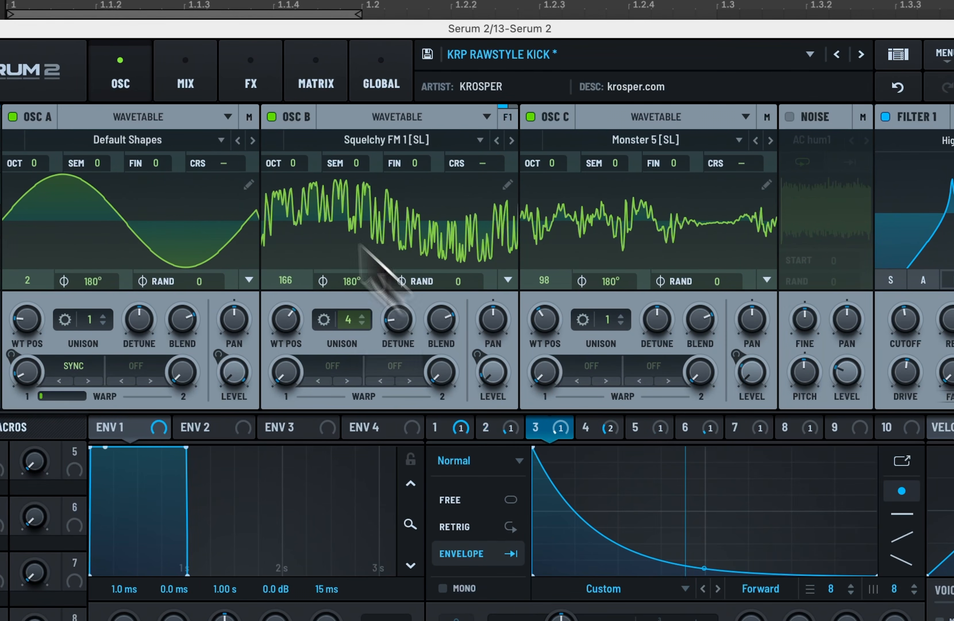
pyautogui.click(190, 60)
pyautogui.click(251, 52)
pyautogui.scroll(-5, 258, 322)
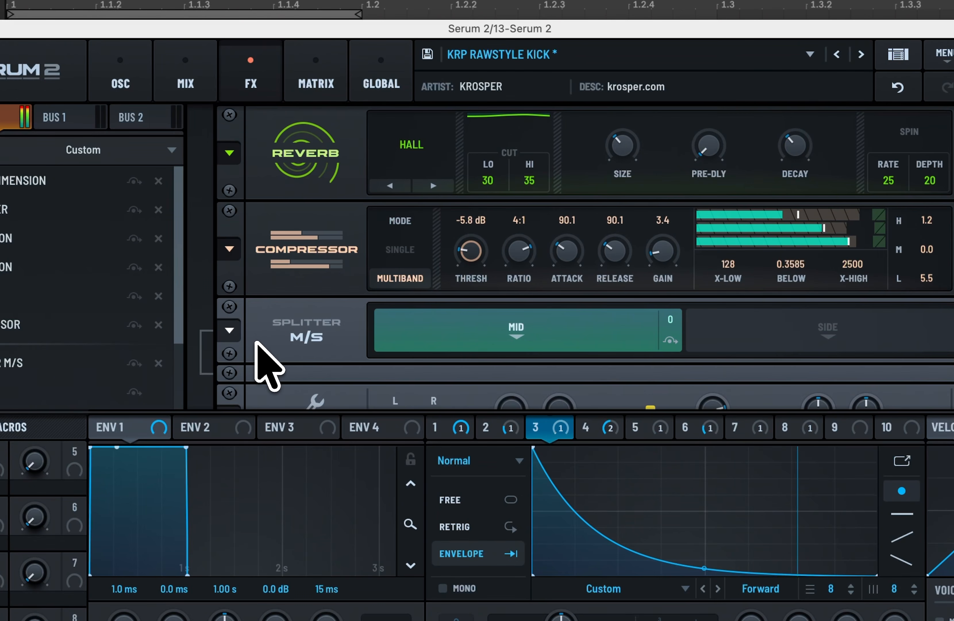
pyautogui.scroll(3, 266, 363)
pyautogui.click(644, 429)
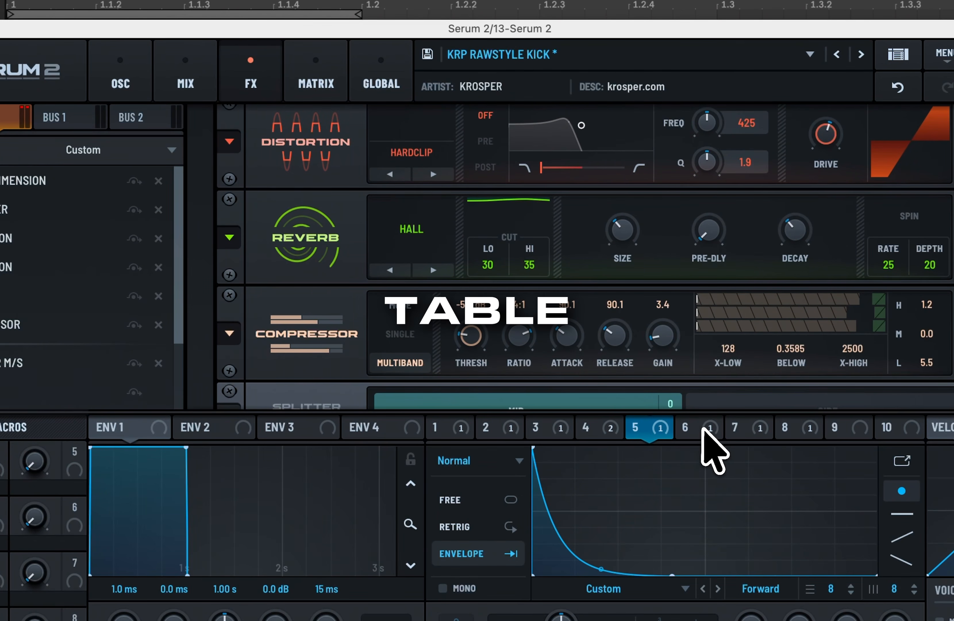
pyautogui.click(703, 429)
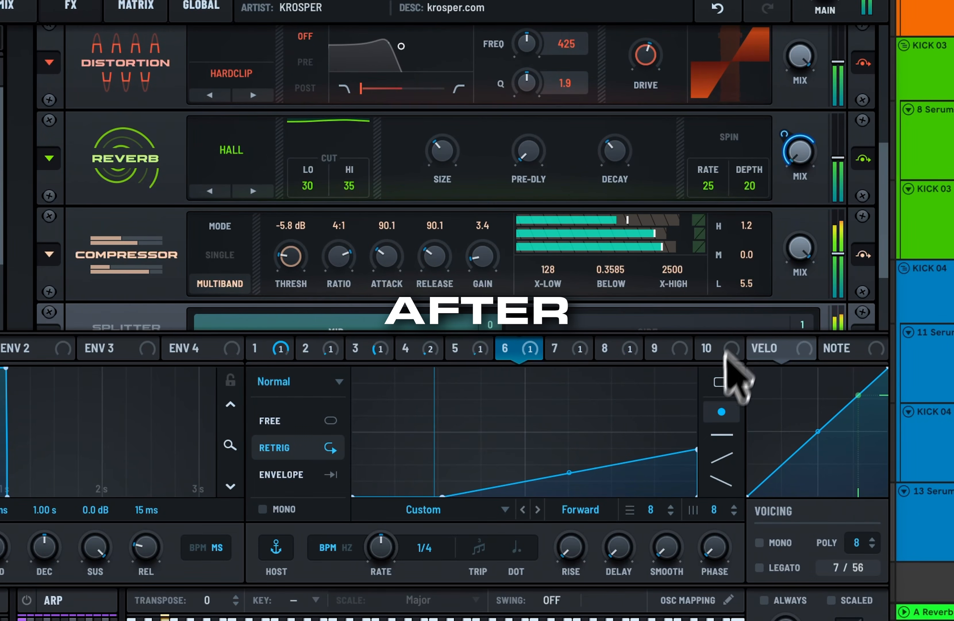
pyautogui.moveTo(696, 450); pyautogui.dragTo(704, 409)
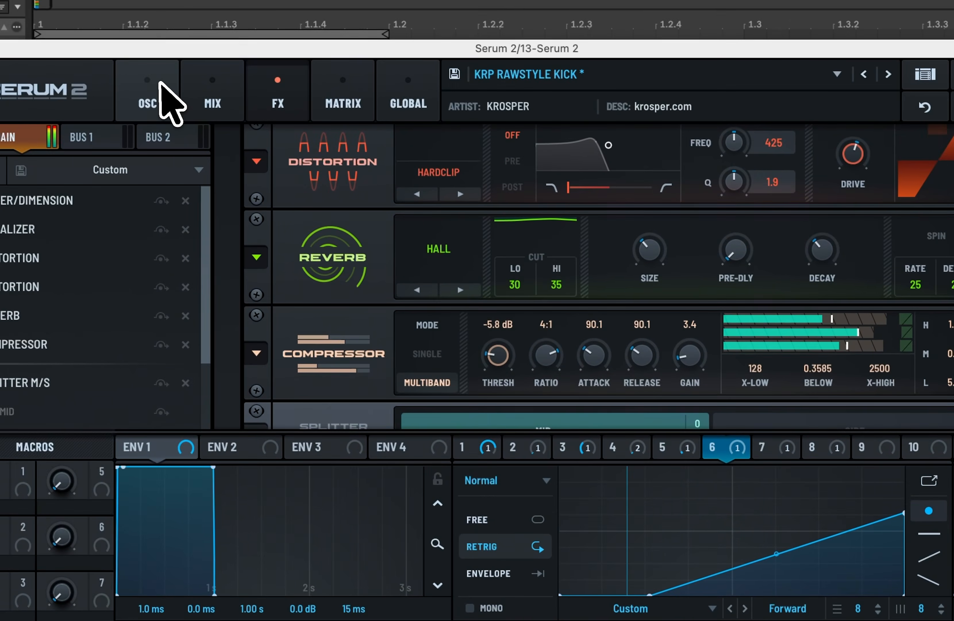
# Browse Oscillator B's Spectral wavetables from Bowed Metal through Creeper to Electric Guitar and lower its wavetable position to 94.
pyautogui.click(161, 84)
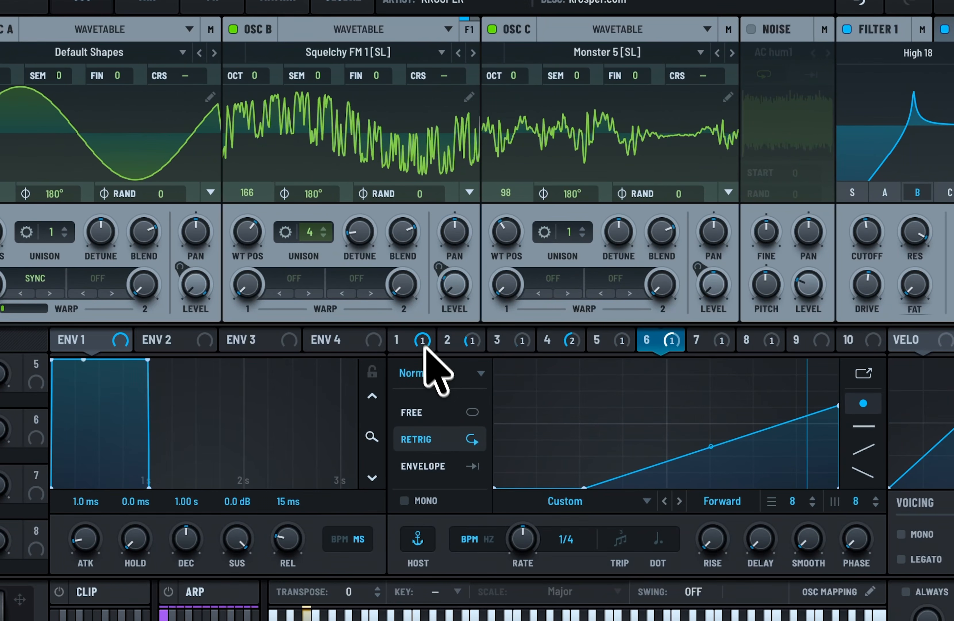
pyautogui.click(423, 342)
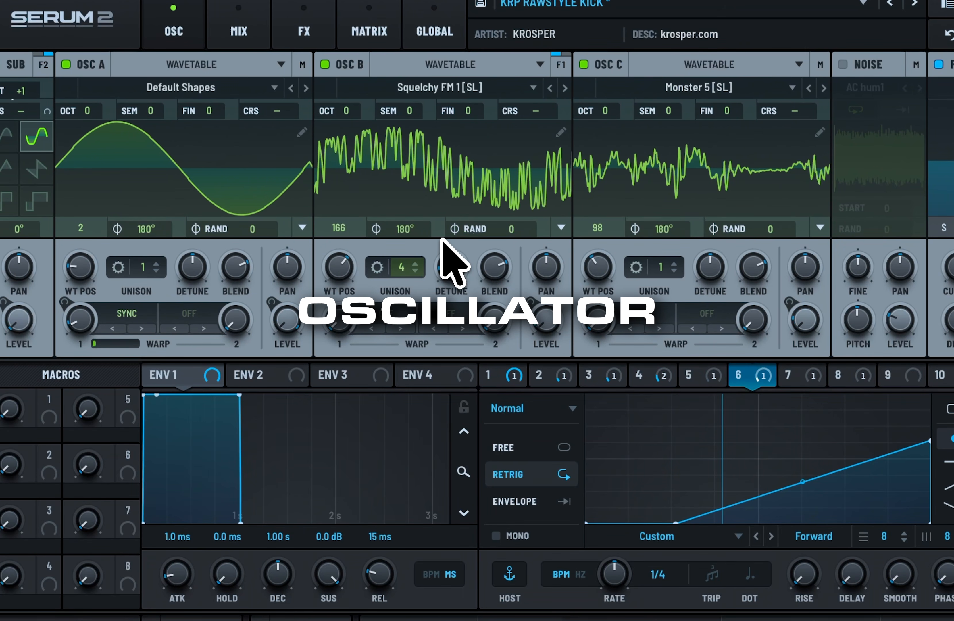
pyautogui.click(511, 89)
pyautogui.moveTo(496, 180)
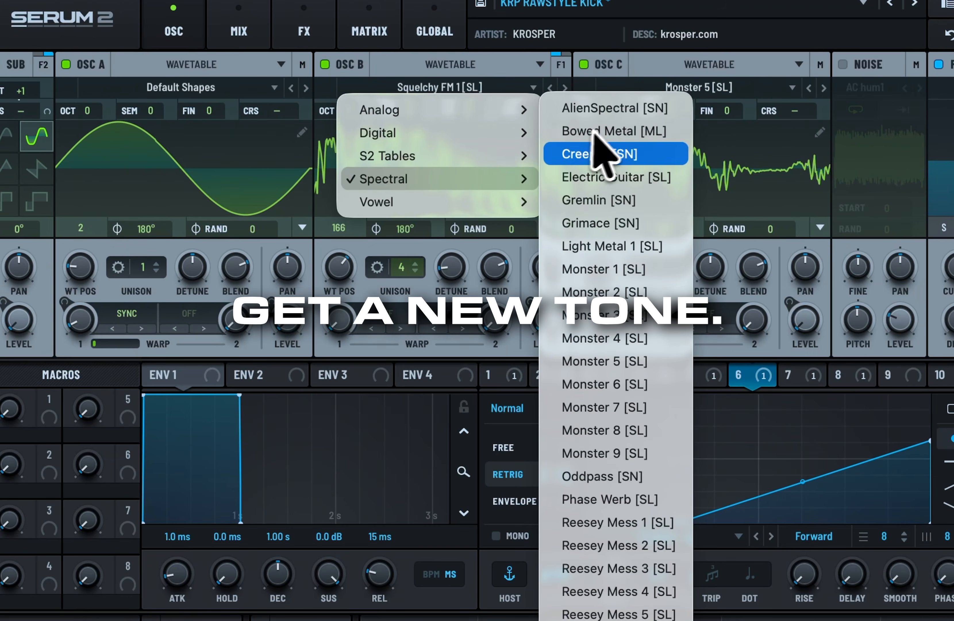
pyautogui.click(604, 131)
pyautogui.moveTo(339, 266); pyautogui.dragTo(350, 340)
pyautogui.click(564, 88)
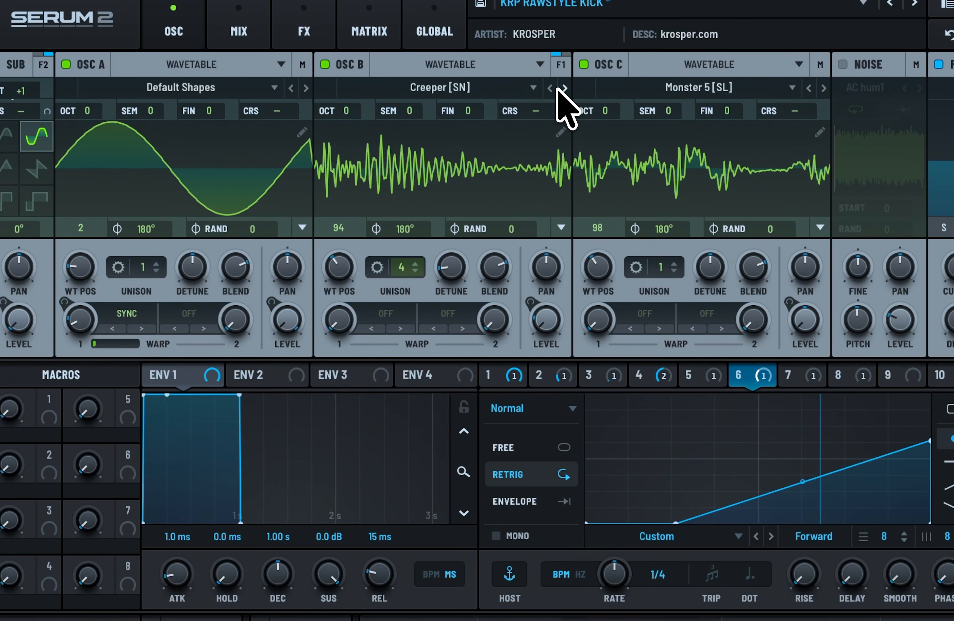
pyautogui.click(565, 87)
# Reshape the LFO 2 curve that modulates Oscillator B's level, replacing the early drop with a convex fall from full to zero.
pyautogui.click(569, 378)
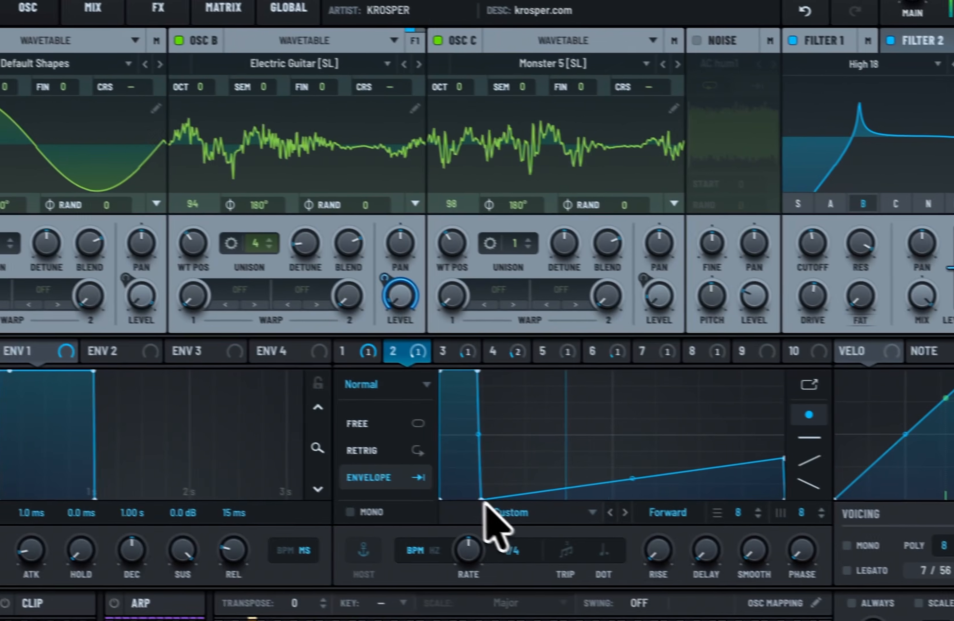
pyautogui.doubleClick(627, 521)
pyautogui.moveTo(614, 411); pyautogui.dragTo(614, 395)
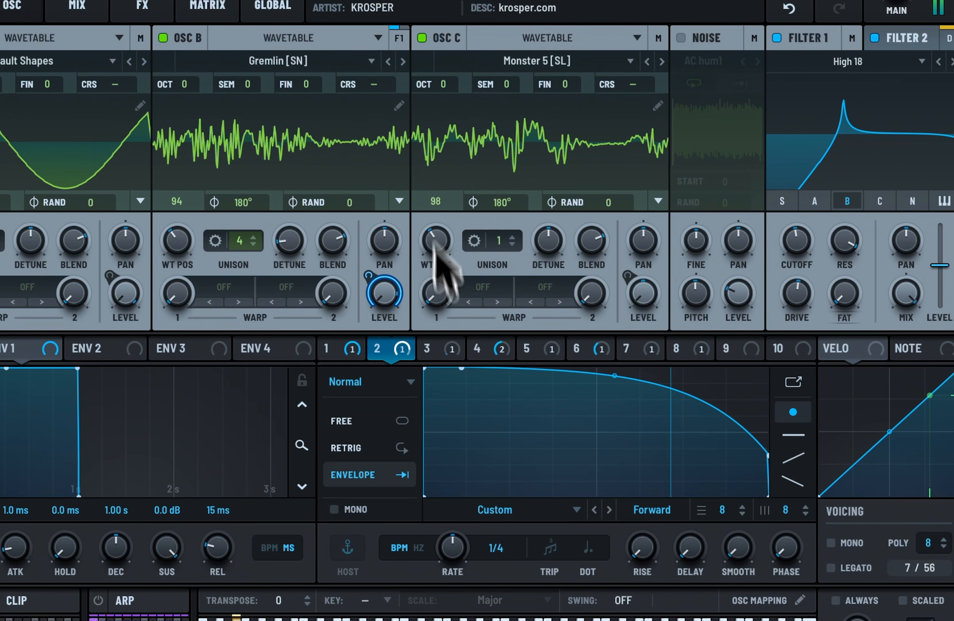
pyautogui.hotkey('ctrl', 'z')
pyautogui.moveTo(596, 411); pyautogui.dragTo(598, 389)
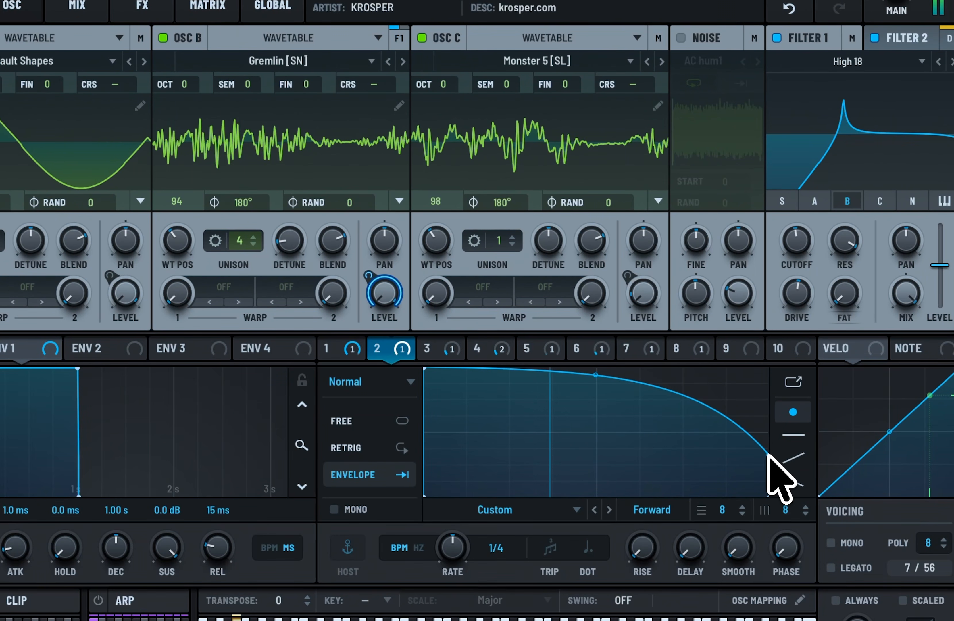
pyautogui.hotkey('ctrl', 'z')
pyautogui.moveTo(597, 431); pyautogui.dragTo(602, 386)
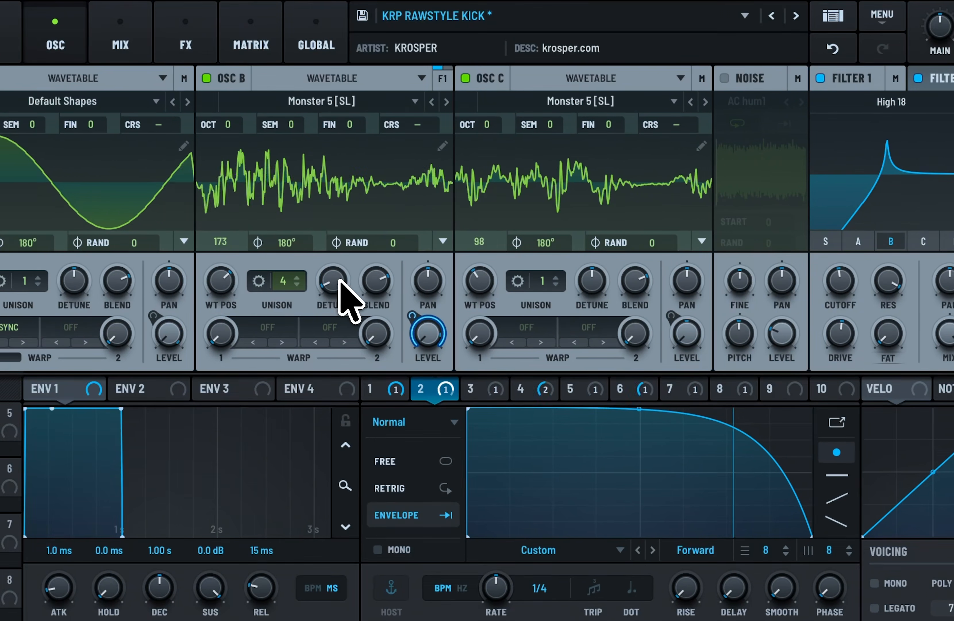
# Shape LFO 9 in Envelope mode as a short full-level hold falling to zero at mid-length, and assign it to Oscillator B's detune.
pyautogui.moveTo(293, 230)
pyautogui.mouseDown()
pyautogui.moveTo(286, 241)
pyautogui.moveTo(292, 226)
pyautogui.mouseUp()
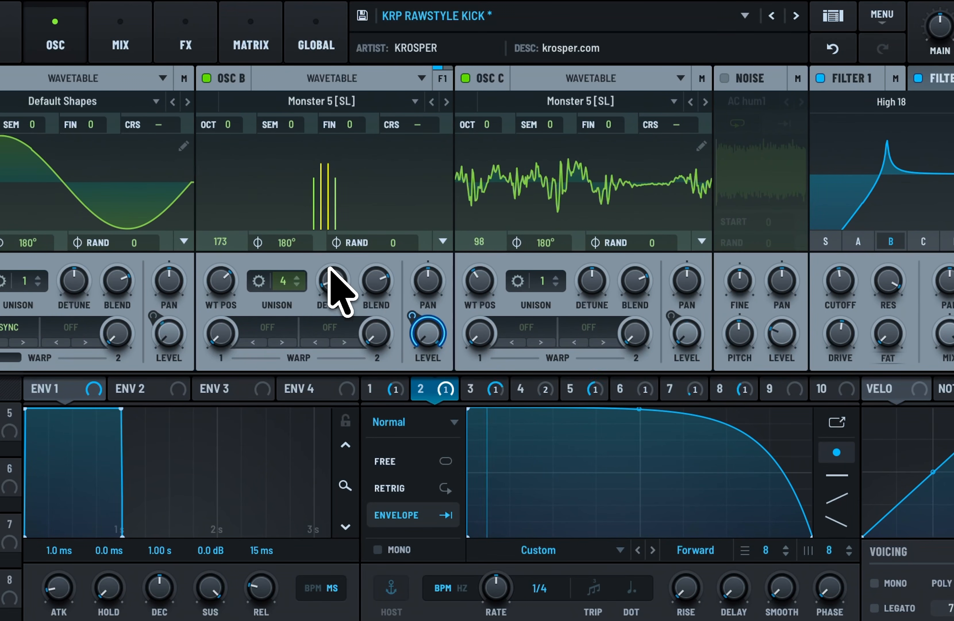
pyautogui.click(787, 386)
pyautogui.moveTo(640, 408); pyautogui.dragTo(397, 365)
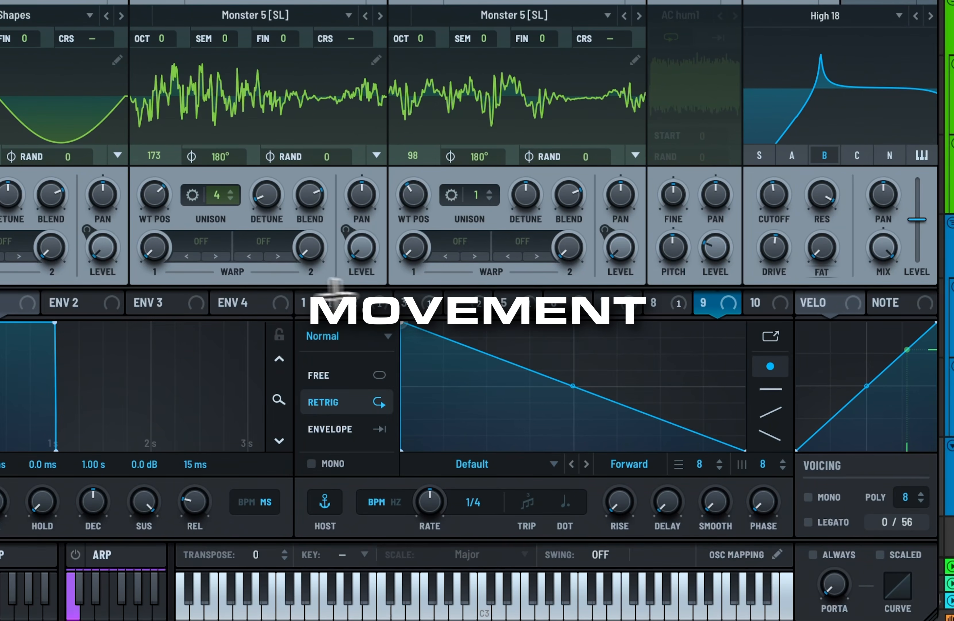
pyautogui.click(352, 428)
pyautogui.doubleClick(503, 336)
pyautogui.moveTo(503, 337); pyautogui.dragTo(485, 319)
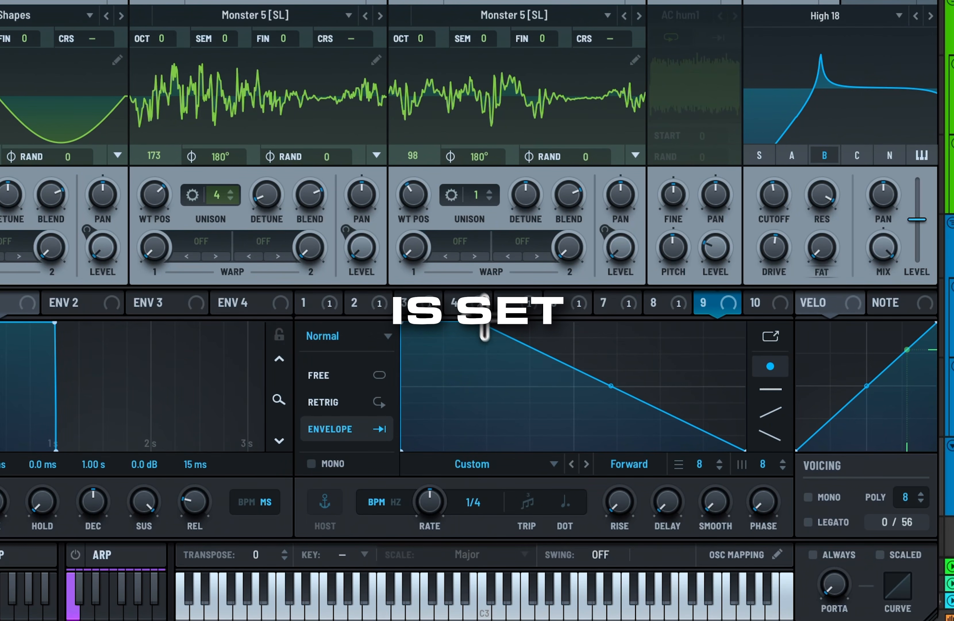
pyautogui.doubleClick(558, 379)
pyautogui.moveTo(559, 380); pyautogui.dragTo(575, 482)
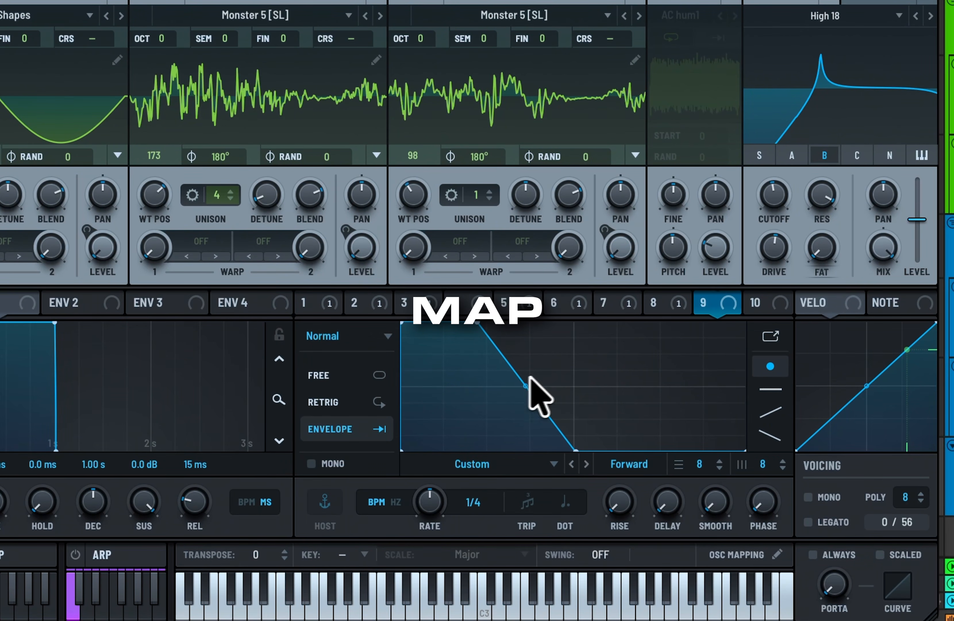
pyautogui.moveTo(728, 303); pyautogui.dragTo(253, 198)
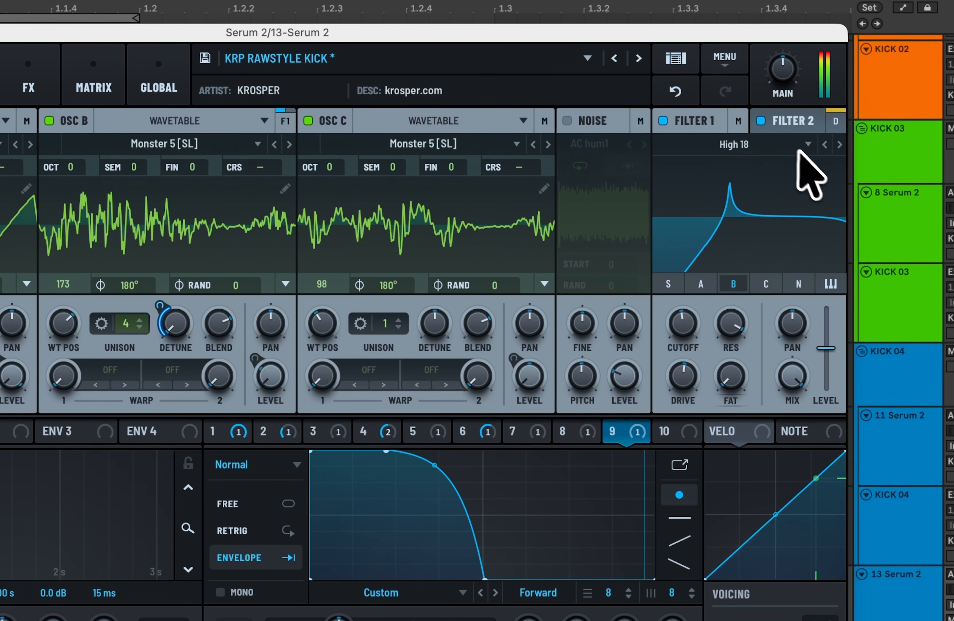
# Raise the High 18 filter's cutoff slightly and advance Oscillator B's wavetable through Monster 6 and Monster 7 to Monster 8.
pyautogui.moveTo(687, 338)
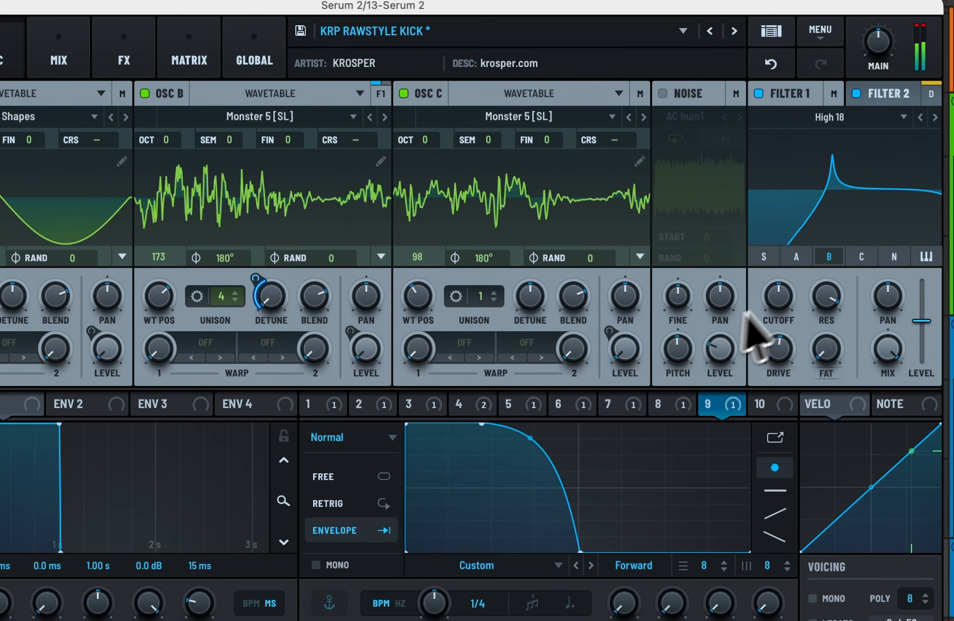
pyautogui.moveTo(691, 321); pyautogui.dragTo(691, 310)
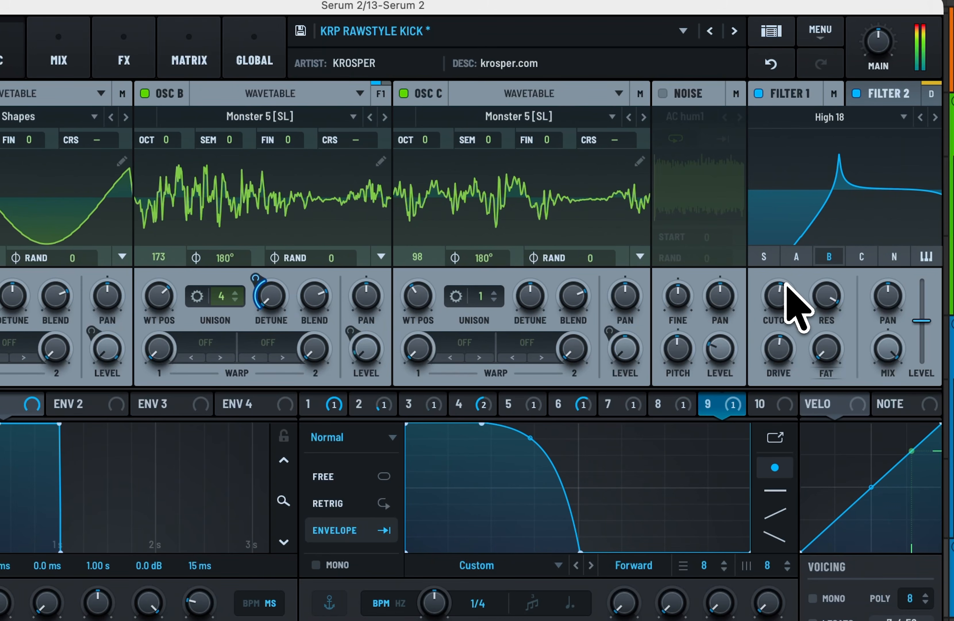
pyautogui.click(385, 117)
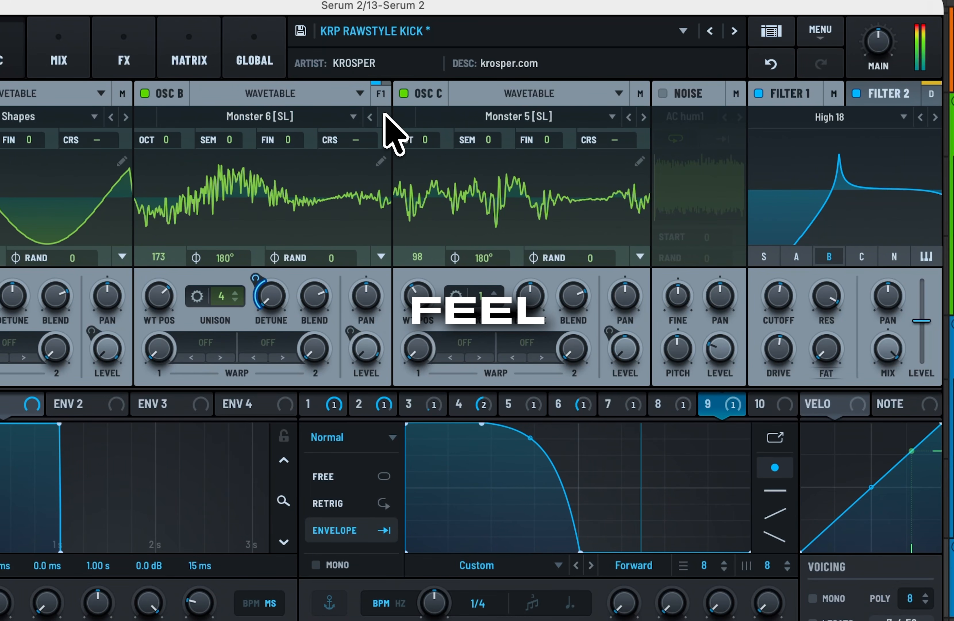
pyautogui.click(385, 117)
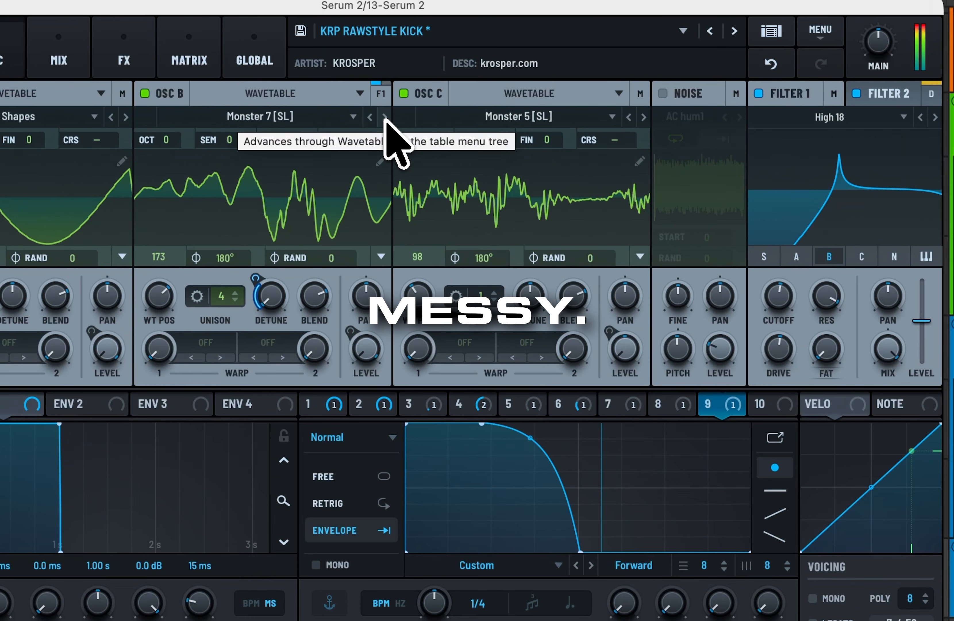
pyautogui.click(385, 116)
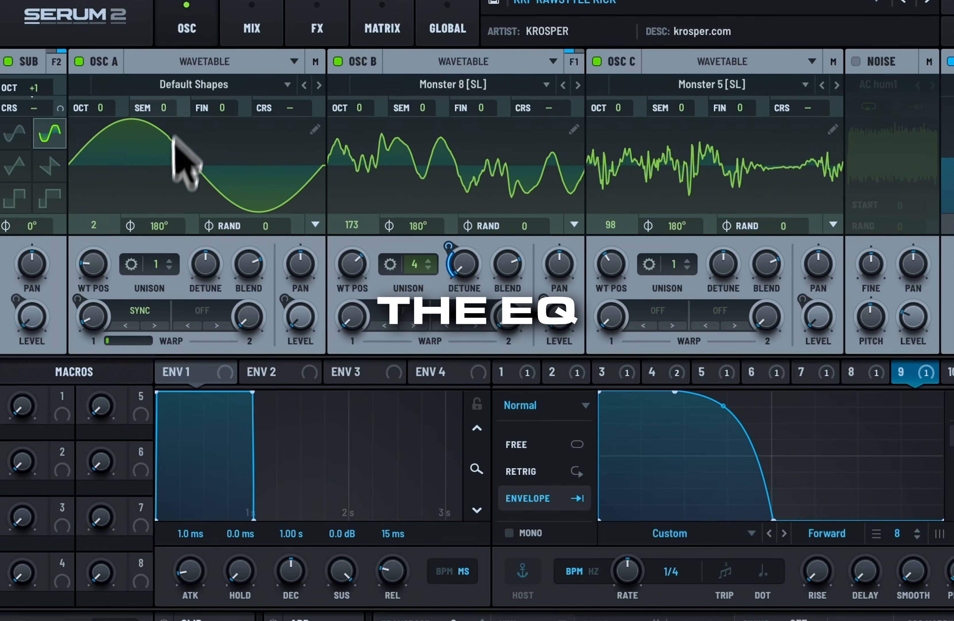
# Try the Digital wavetable Dist Fwapper SQ in Oscillator A, replacing it with Mellow But Instable.
pyautogui.click(183, 84)
pyautogui.moveTo(275, 150)
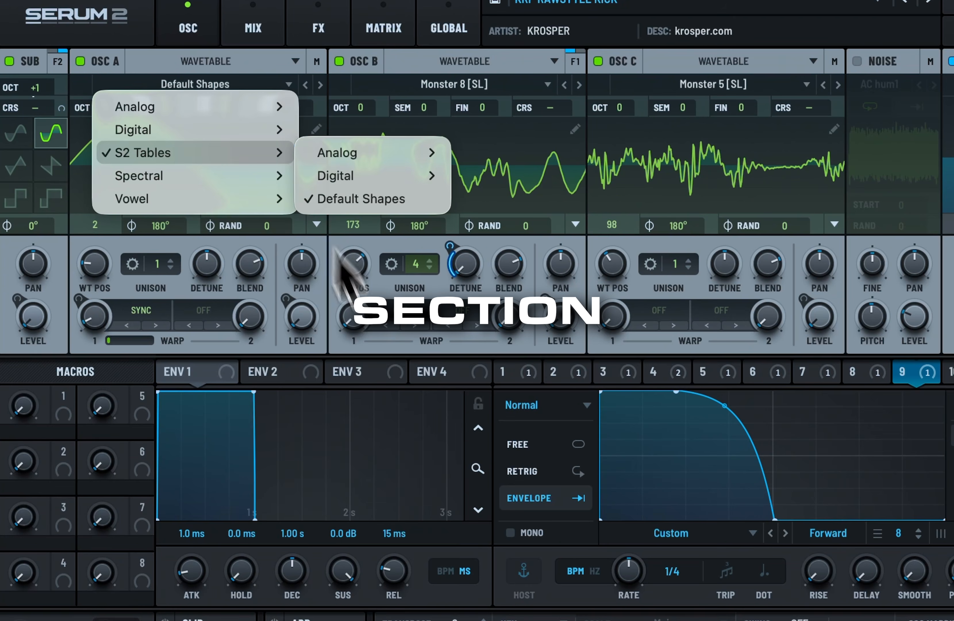
pyautogui.moveTo(365, 176)
pyautogui.click(502, 510)
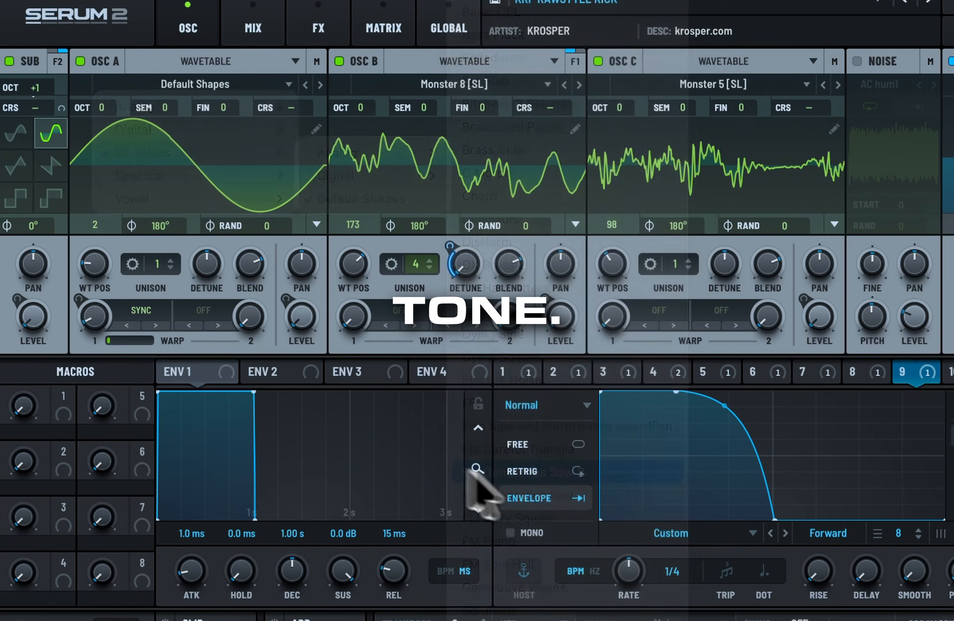
pyautogui.click(207, 85)
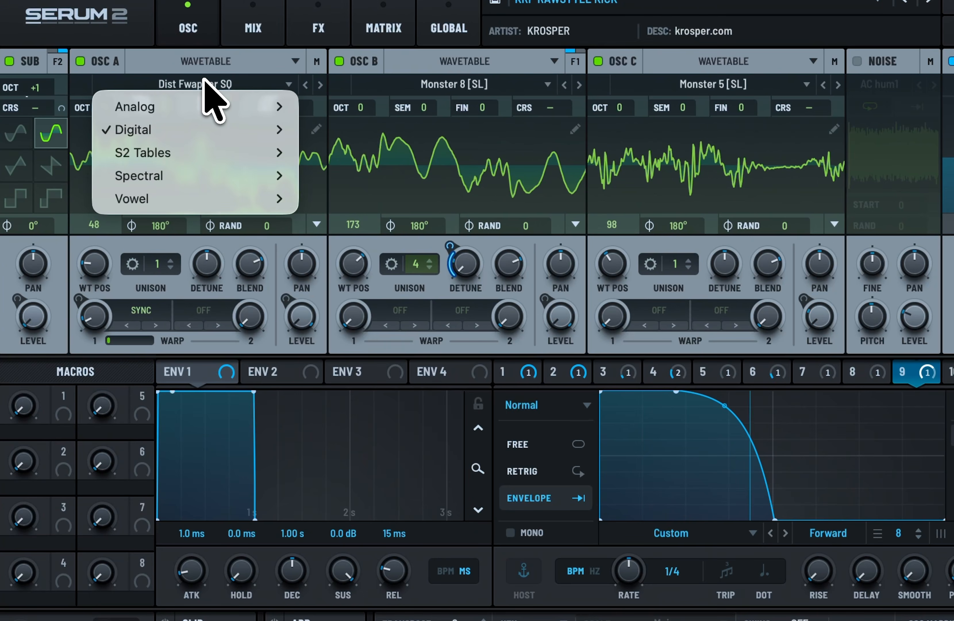
pyautogui.moveTo(276, 102)
pyautogui.click(393, 356)
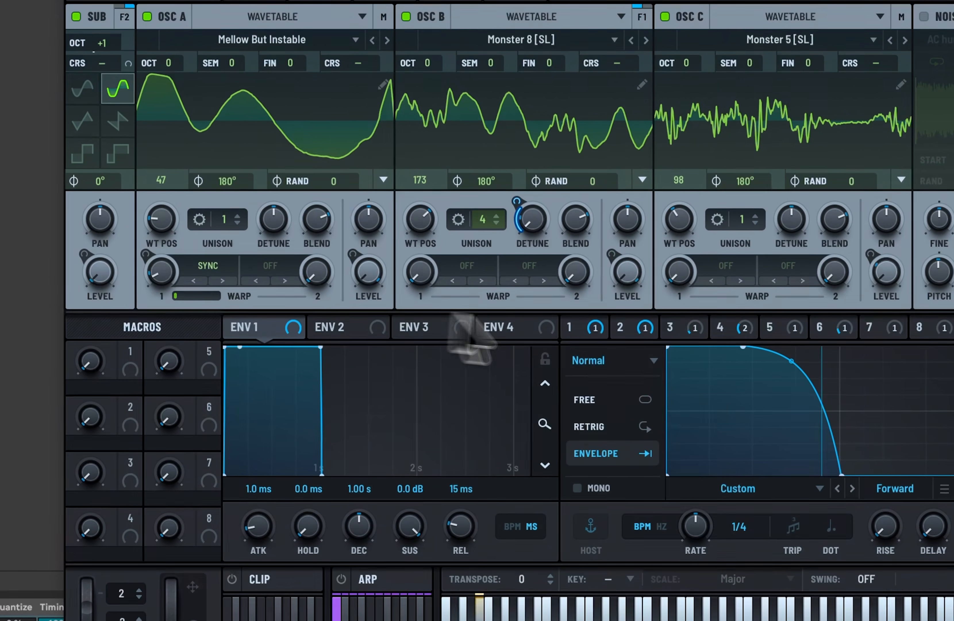
# Show LFO 2 and LFO 4, and adjust how strongly LFO 4 modulates Oscillator A's warp.
pyautogui.click(509, 377)
pyautogui.click(610, 319)
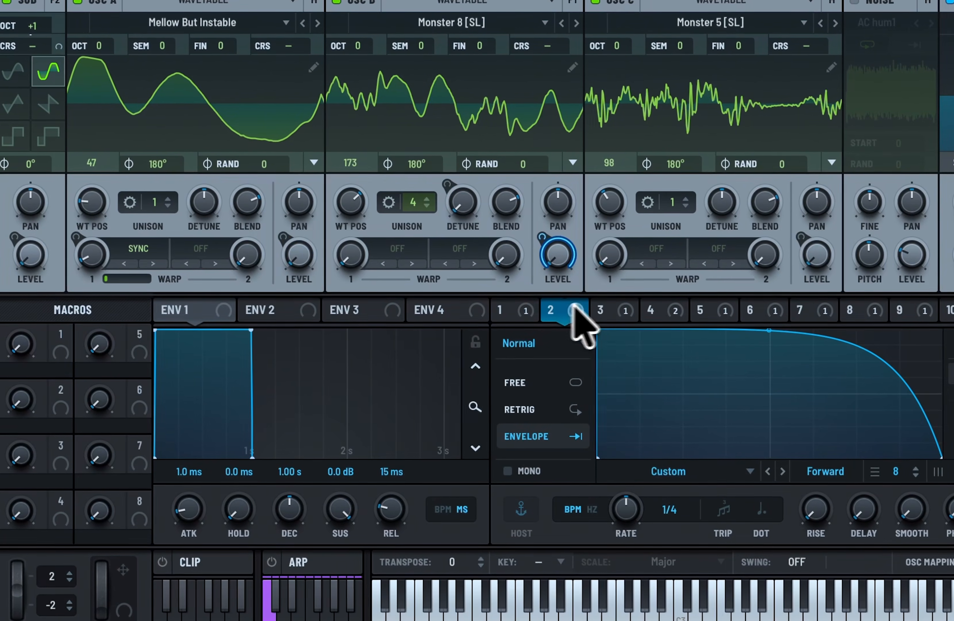
pyautogui.click(706, 320)
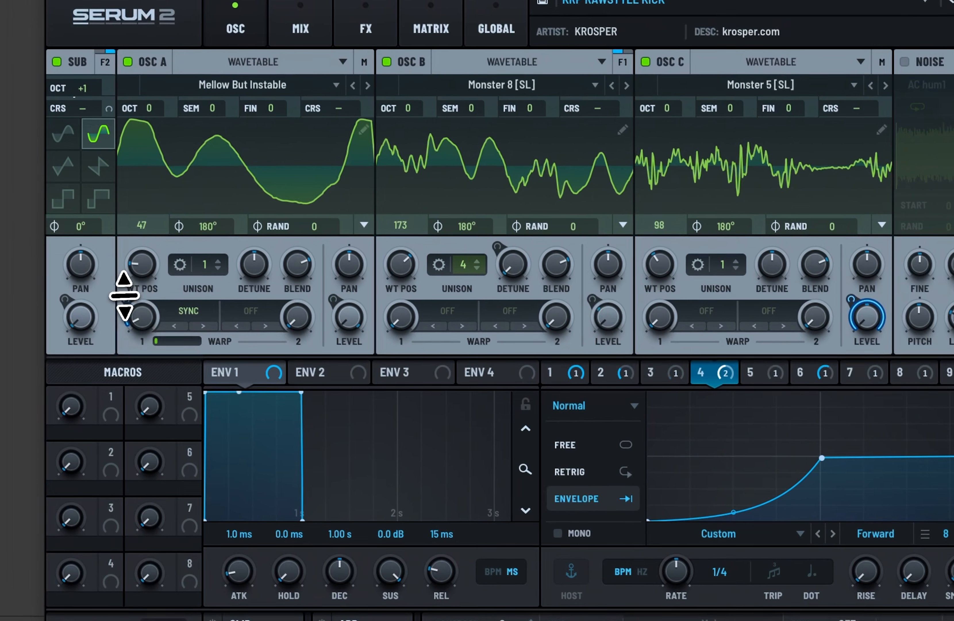
pyautogui.moveTo(75, 235); pyautogui.dragTo(75, 217)
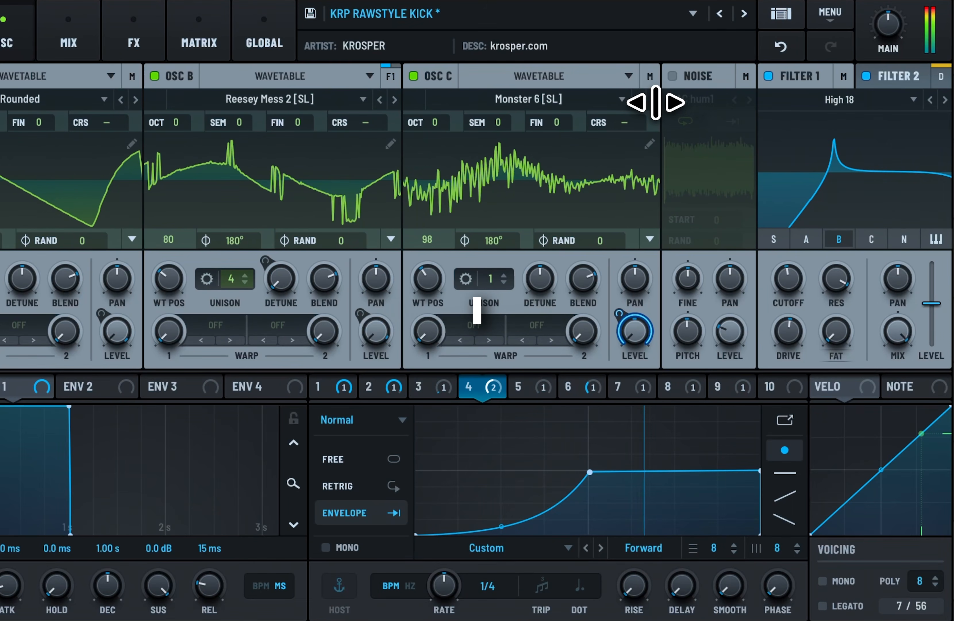
# Set Oscillator C's octave to +2 and browse its wavetables from Monster 8 through Hoo and Hypa to ICanHasKick.
pyautogui.click(656, 103)
pyautogui.click(655, 103)
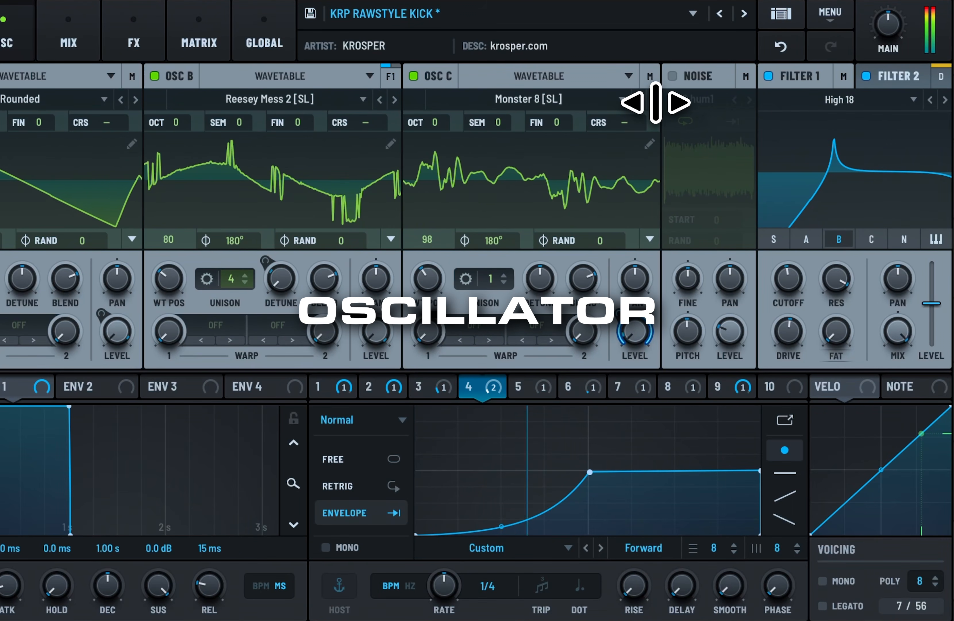
pyautogui.moveTo(440, 122); pyautogui.dragTo(443, 62)
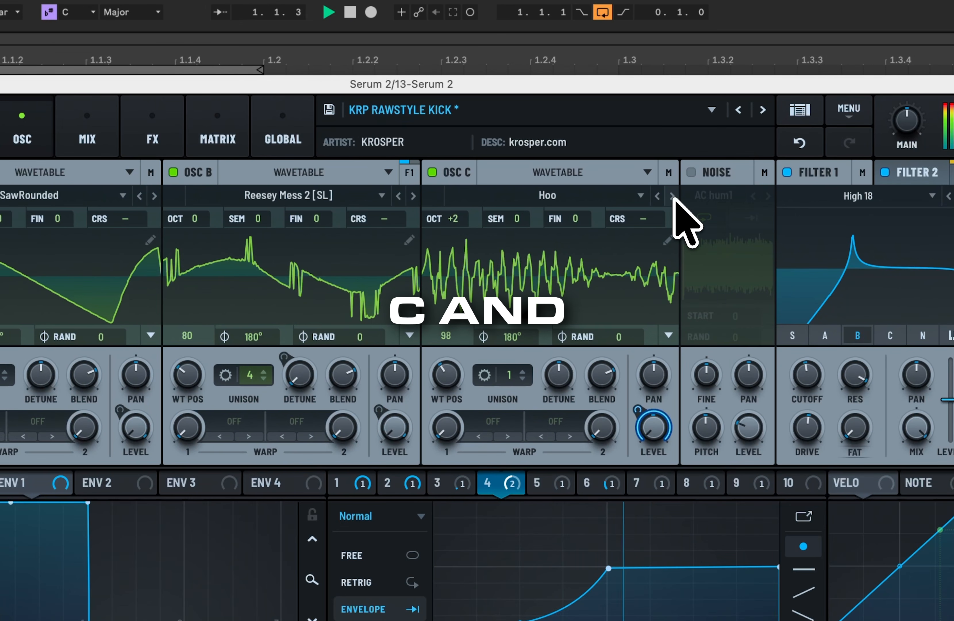
pyautogui.click(673, 196)
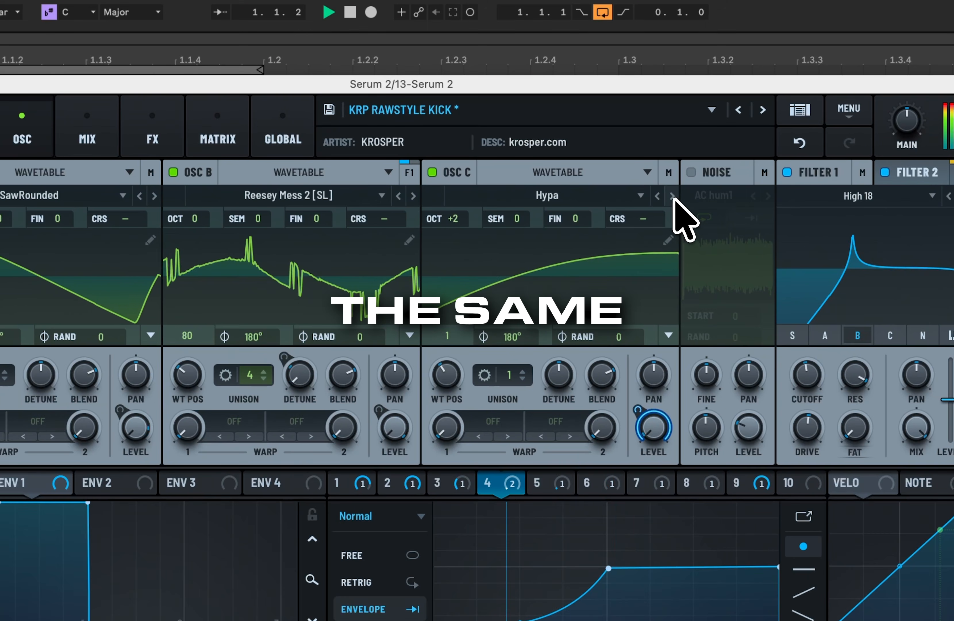
pyautogui.click(672, 196)
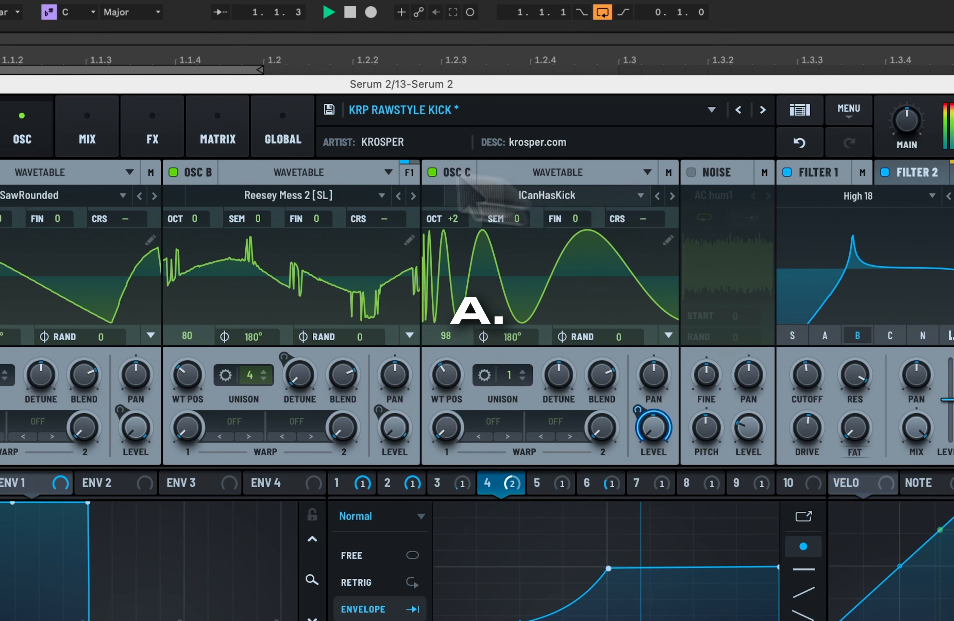
pyautogui.click(87, 133)
pyautogui.click(165, 125)
pyautogui.click(180, 119)
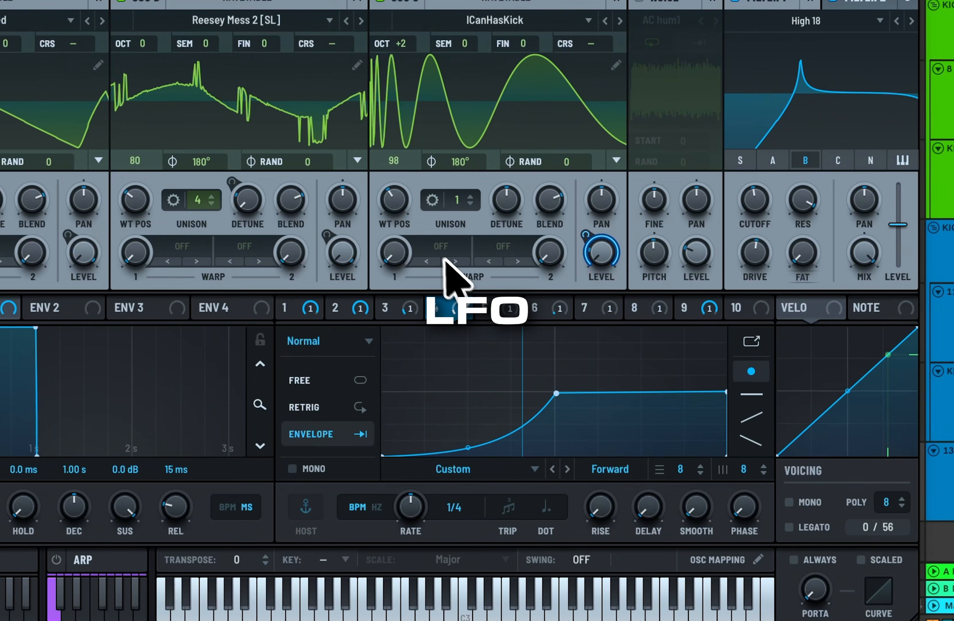
# Set Oscillator C's first warp mode to Sync, assign LFO 4 to that warp amount and adjust the modulation depth.
pyautogui.click(621, 409)
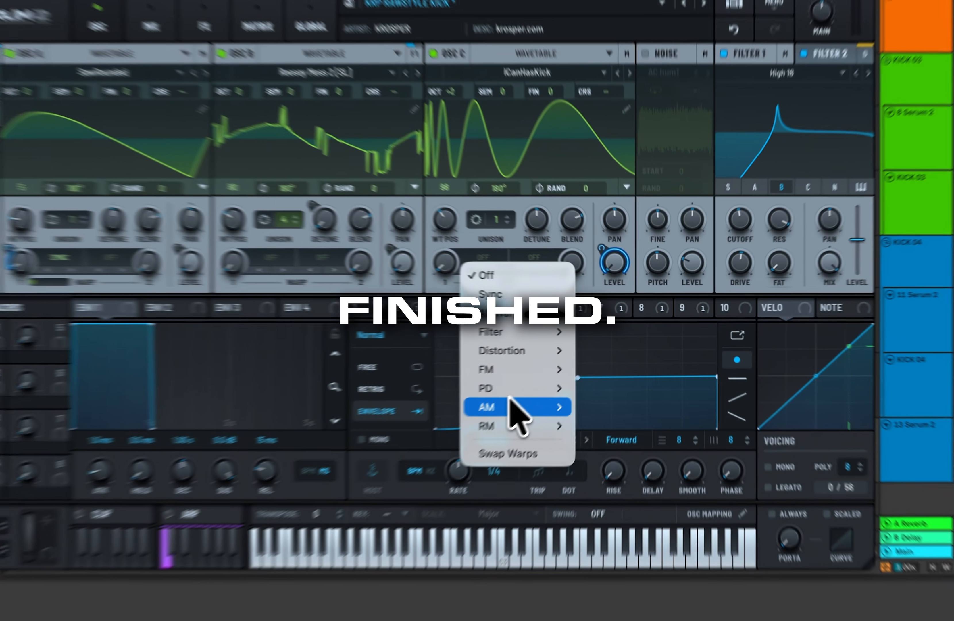
pyautogui.moveTo(474, 414)
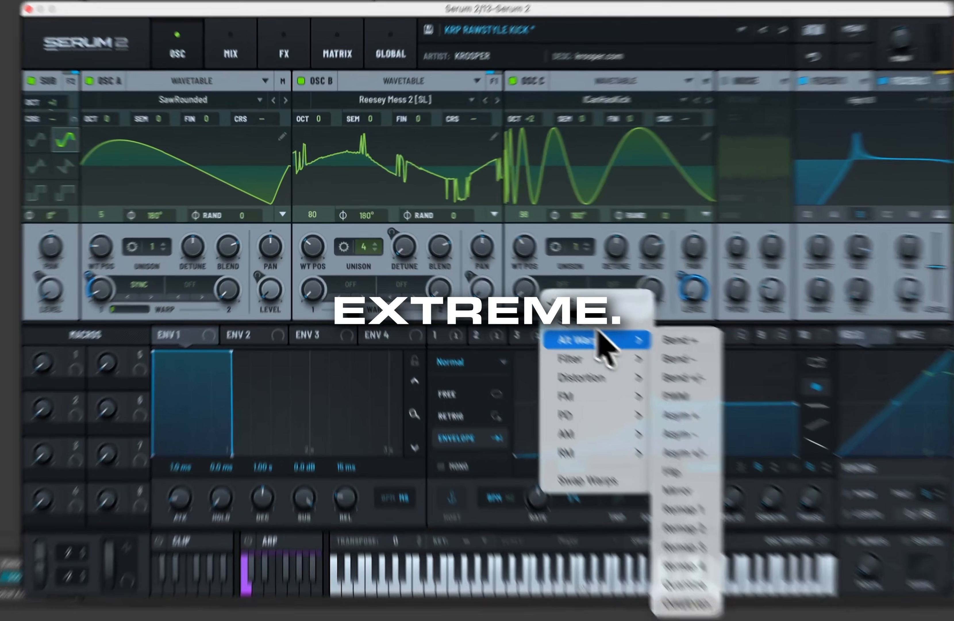
pyautogui.click(543, 298)
pyautogui.moveTo(618, 363); pyautogui.dragTo(560, 301)
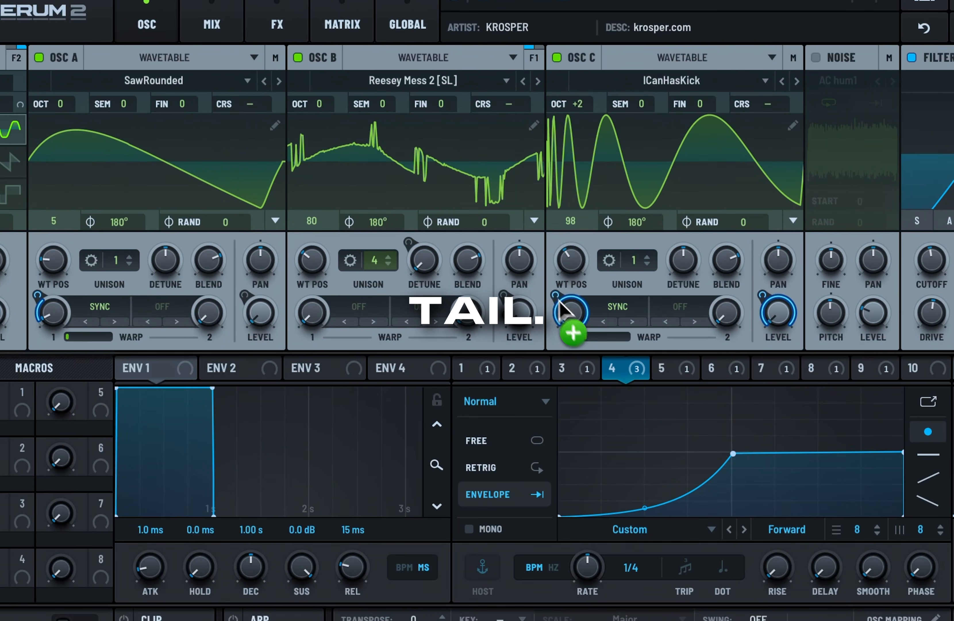
pyautogui.moveTo(551, 361); pyautogui.dragTo(552, 362)
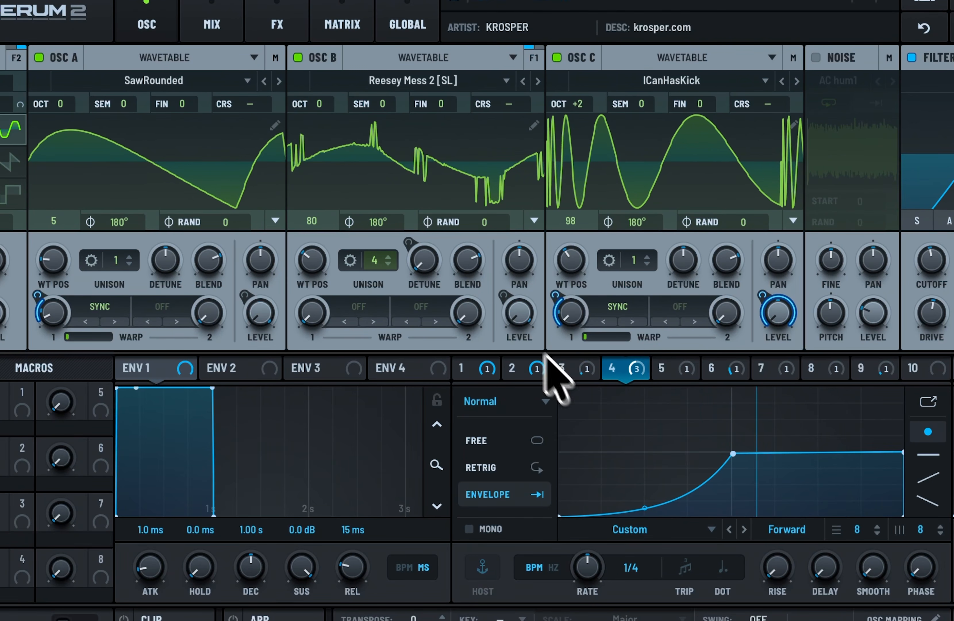
pyautogui.moveTo(557, 288); pyautogui.dragTo(553, 299)
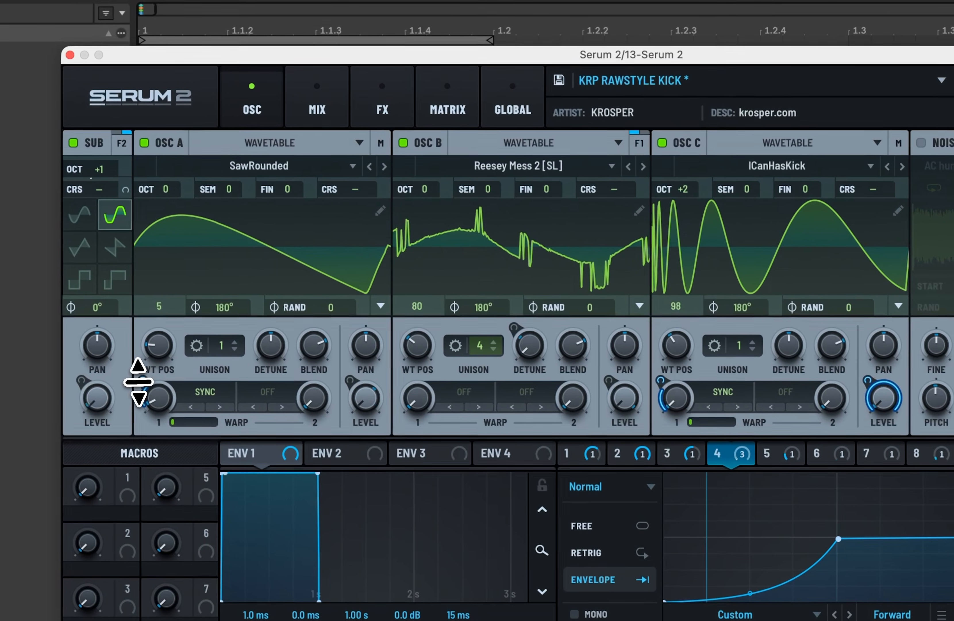
# Set the LFO 4 modulation of Oscillator A's warp to 24% and show the effects rack.
pyautogui.moveTo(32, 301); pyautogui.dragTo(32, 311)
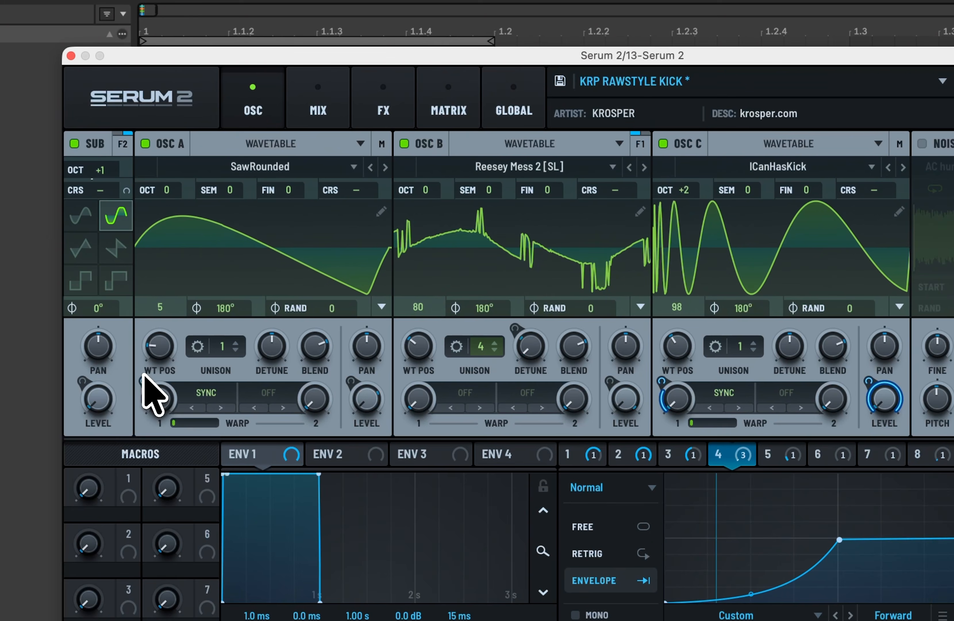
pyautogui.moveTo(155, 383); pyautogui.dragTo(147, 362)
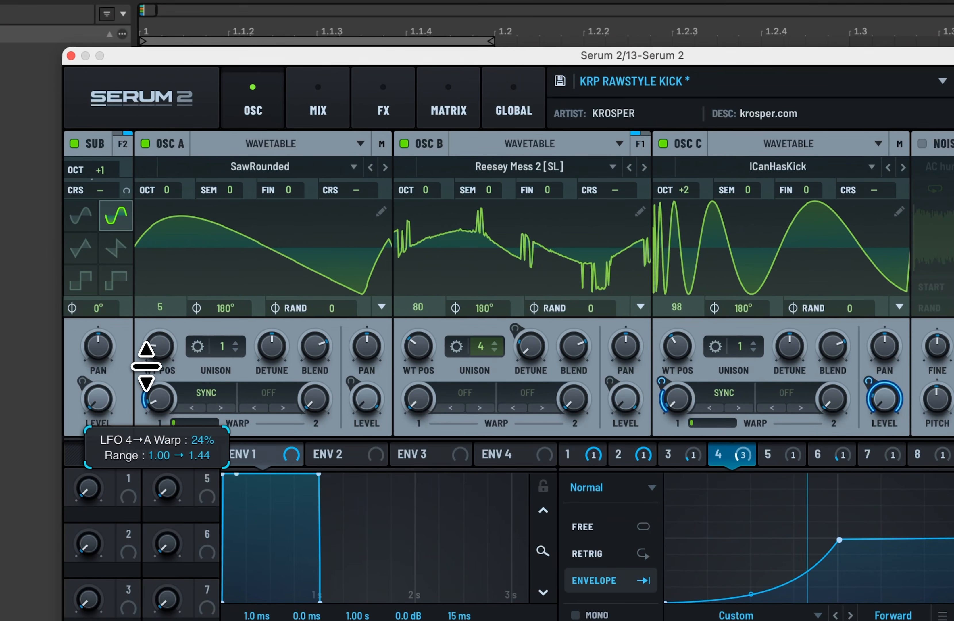
pyautogui.click(402, 87)
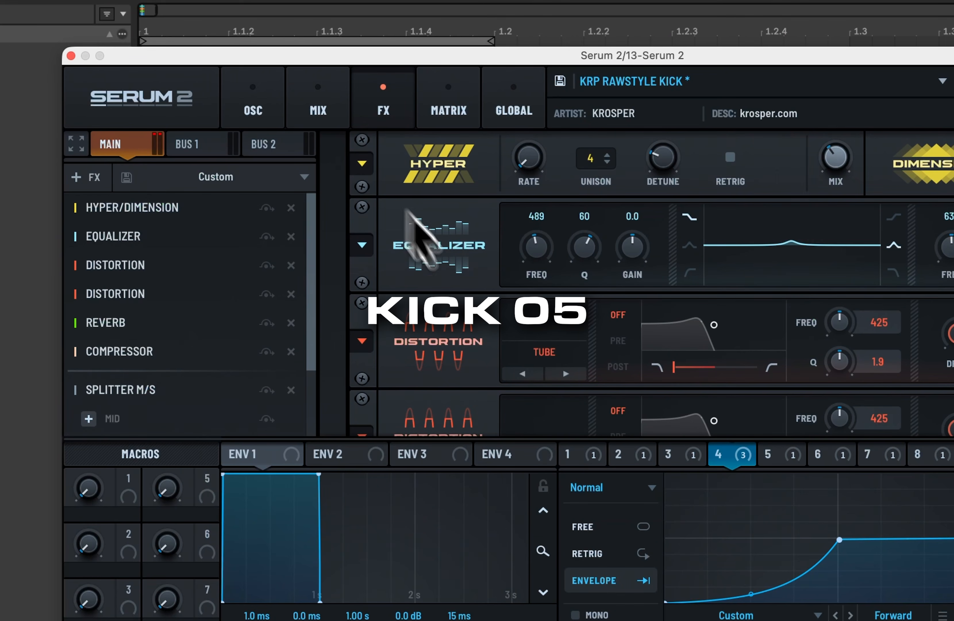
pyautogui.scroll(-5, 404, 223)
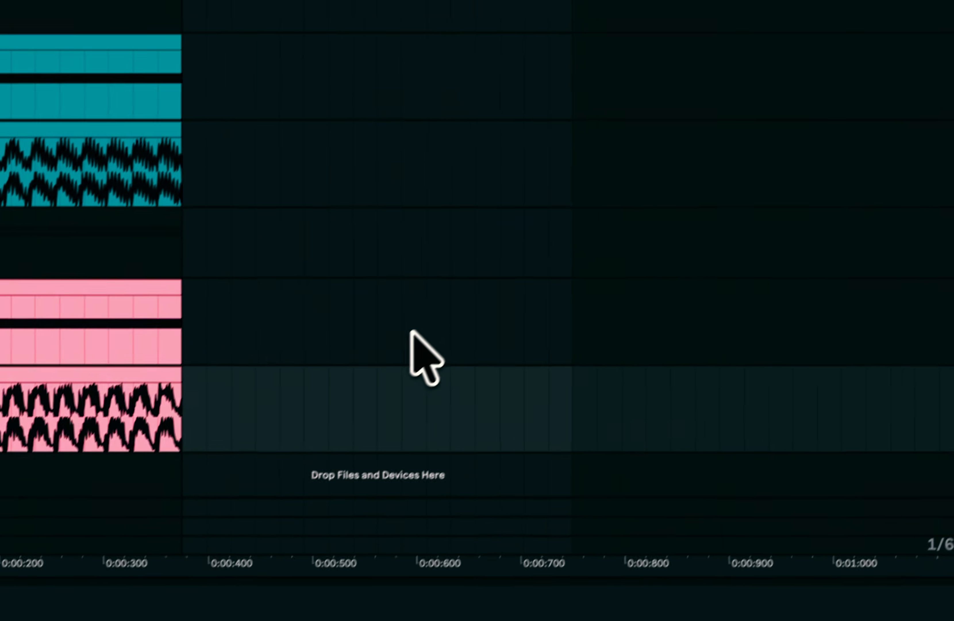